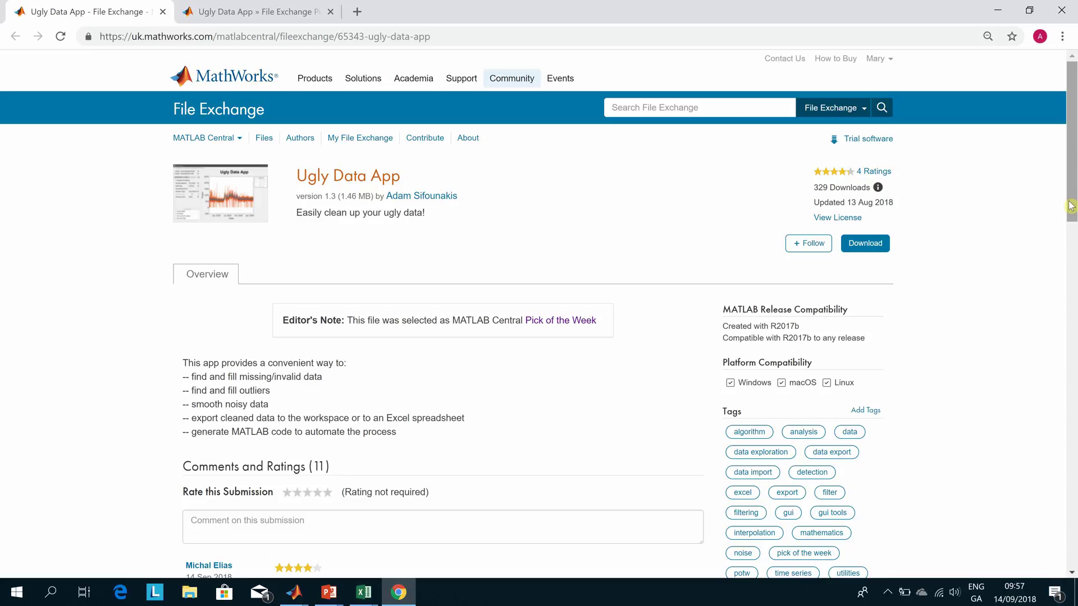
Step: Zoom the File Exchange page to 110% and read the comments, glancing at the Pick of the Week post
key("ctrl+plus")
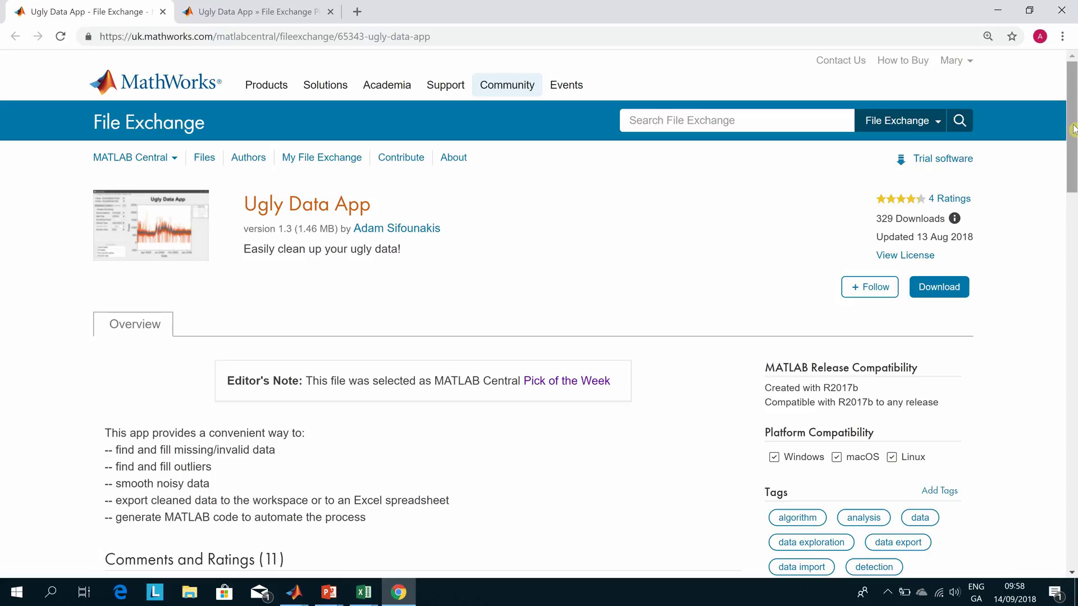
left_click_drag(1072, 129, 1073, 282)
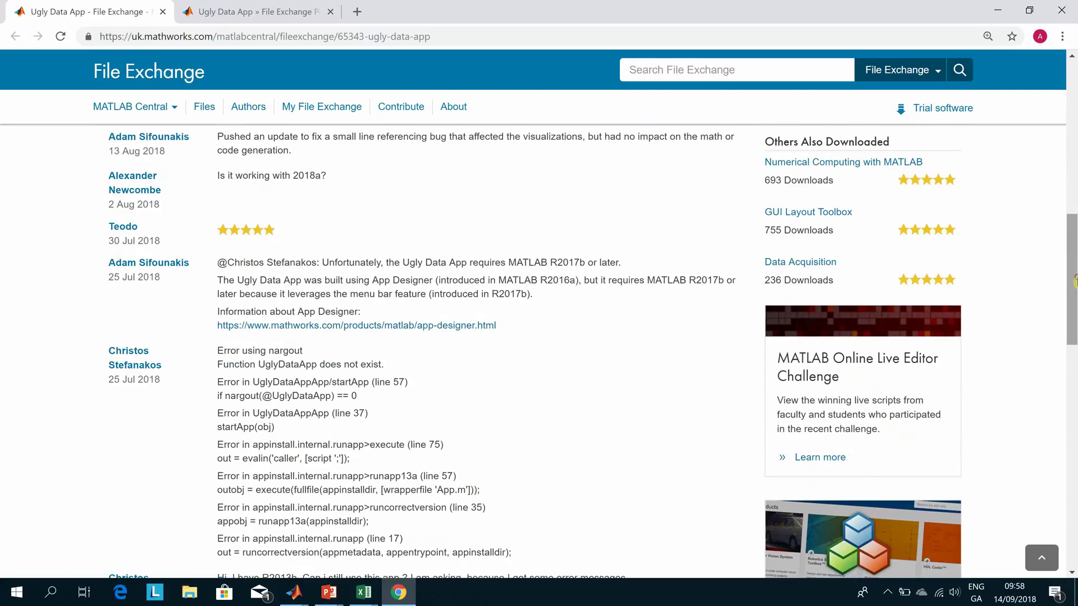
left_click(232, 11)
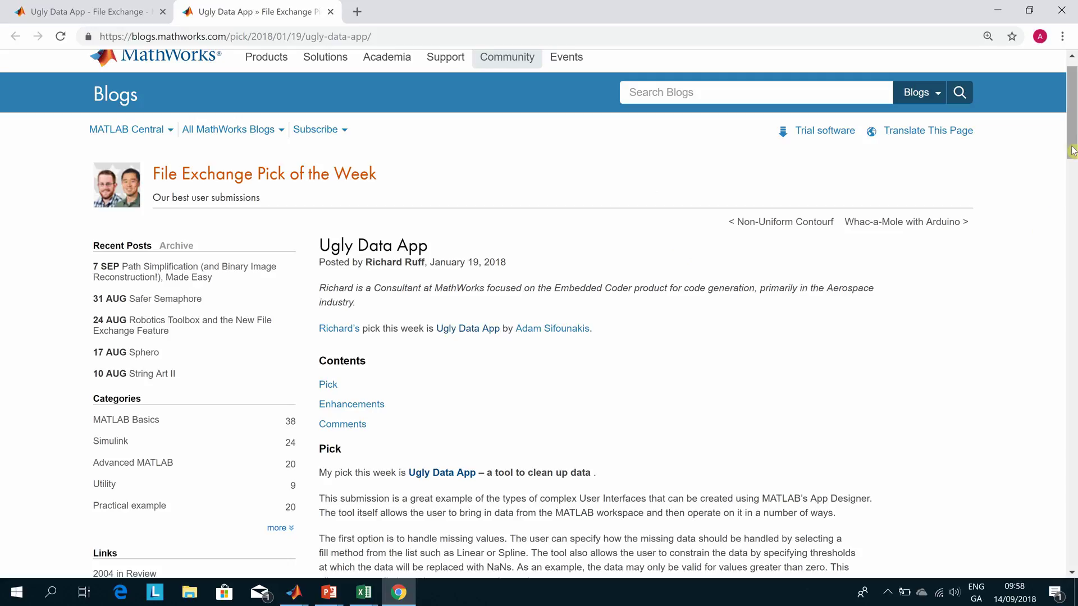
left_click(89, 12)
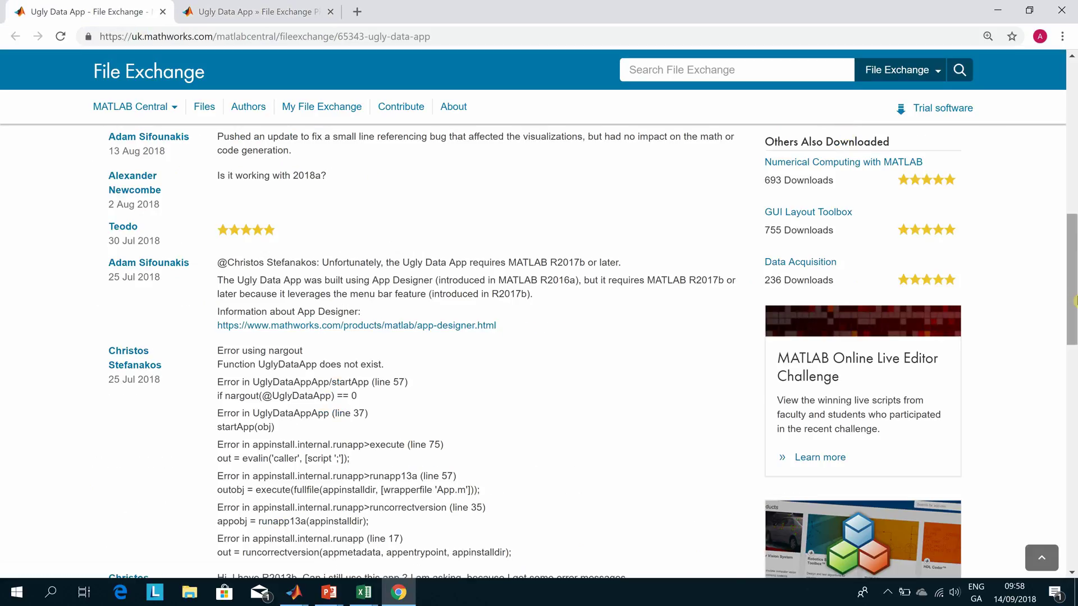
left_click_drag(1075, 306, 1075, 389)
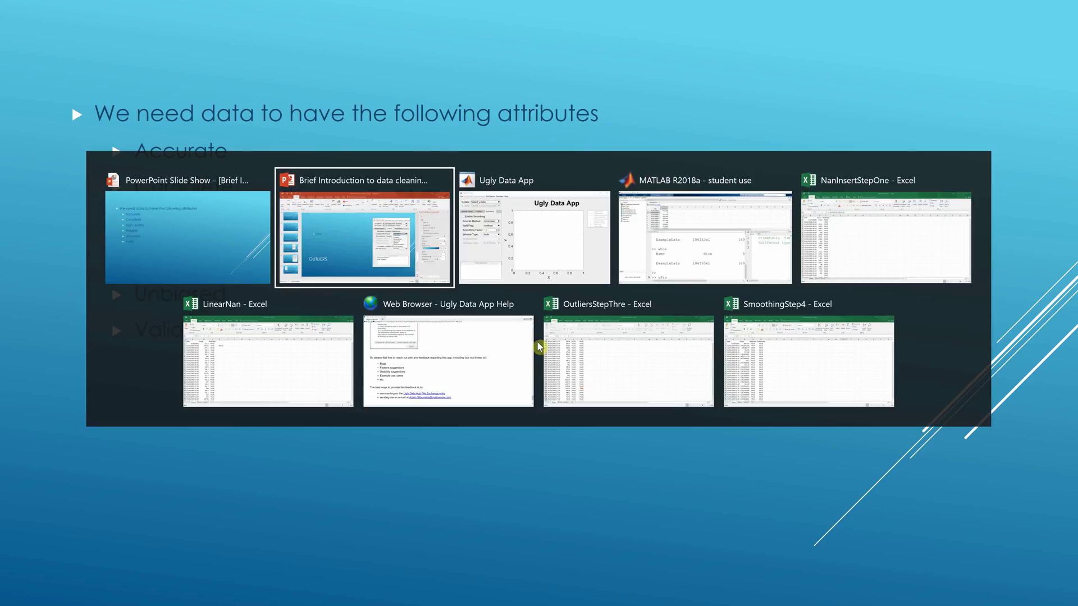
key("alt+Tab")
key("alt+Tab")
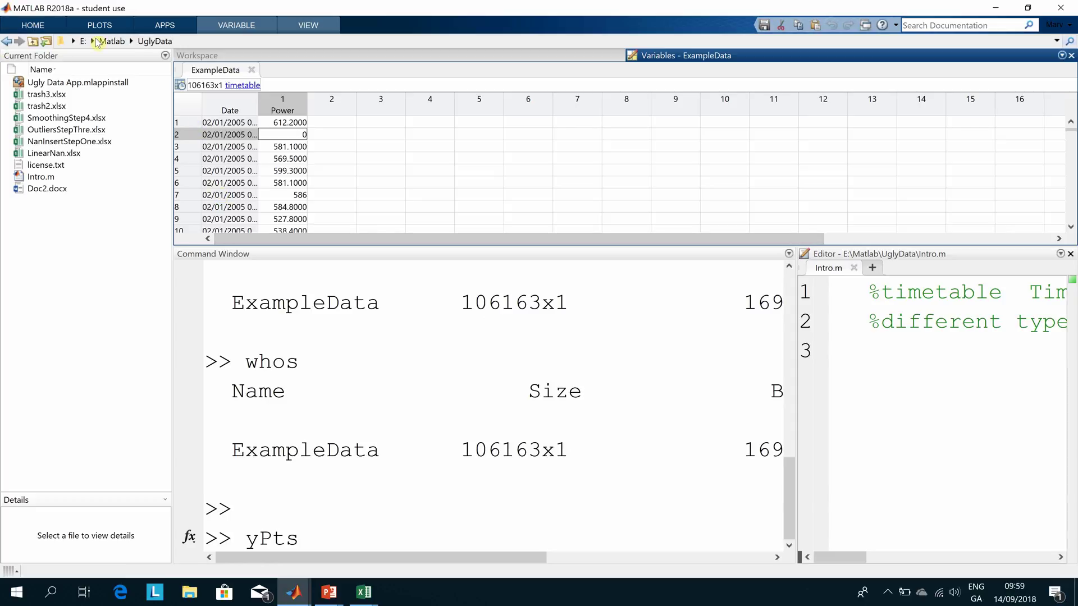
Step: Browse the full categorised APPS gallery in MATLAB, then collapse it
left_click(161, 28)
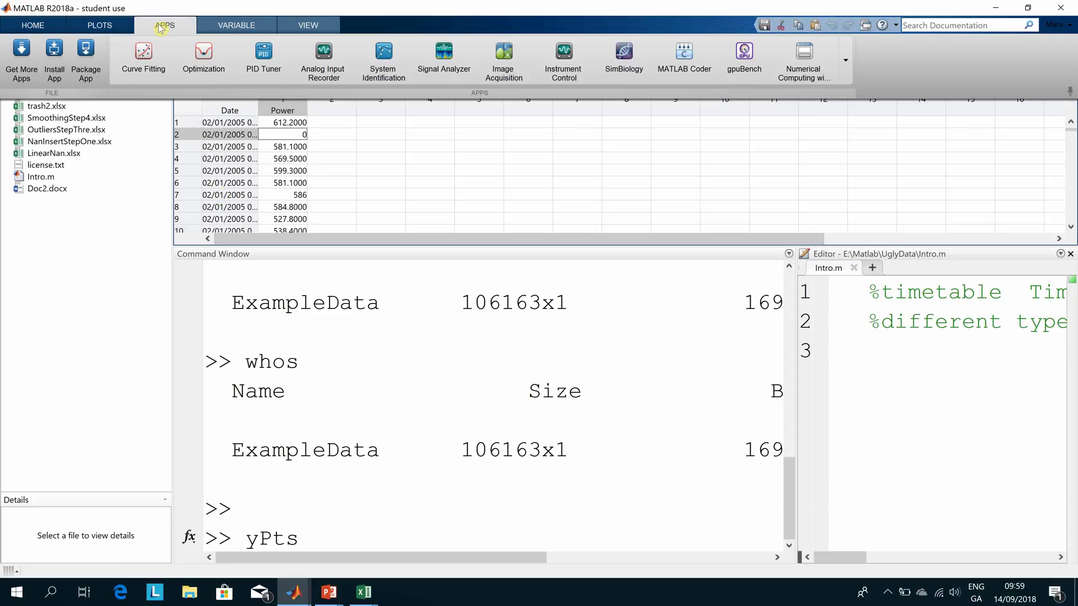
left_click(845, 62)
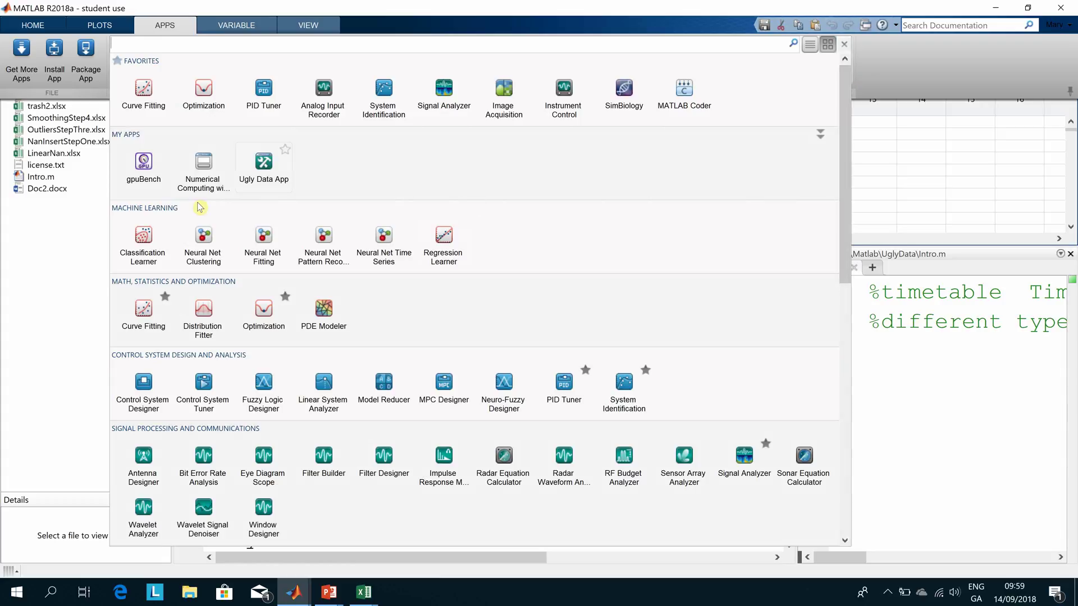
mouse_move(152, 190)
mouse_move(198, 194)
left_click(843, 45)
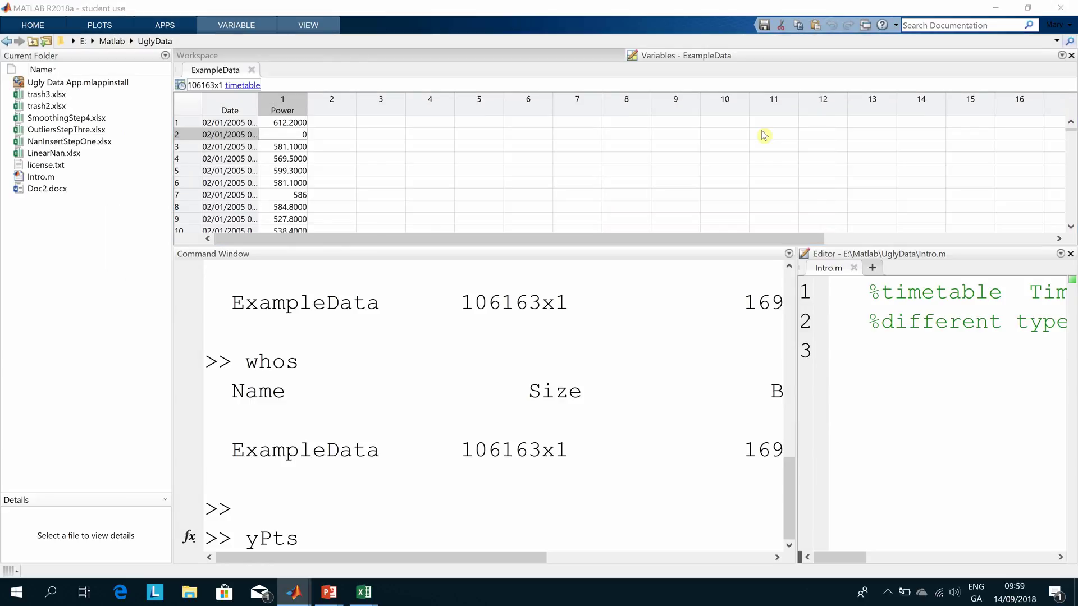
Step: Switch to the Ugly Data App and check its File menu without changing anything
key("alt+Tab")
key("alt+Tab")
key("alt+Tab")
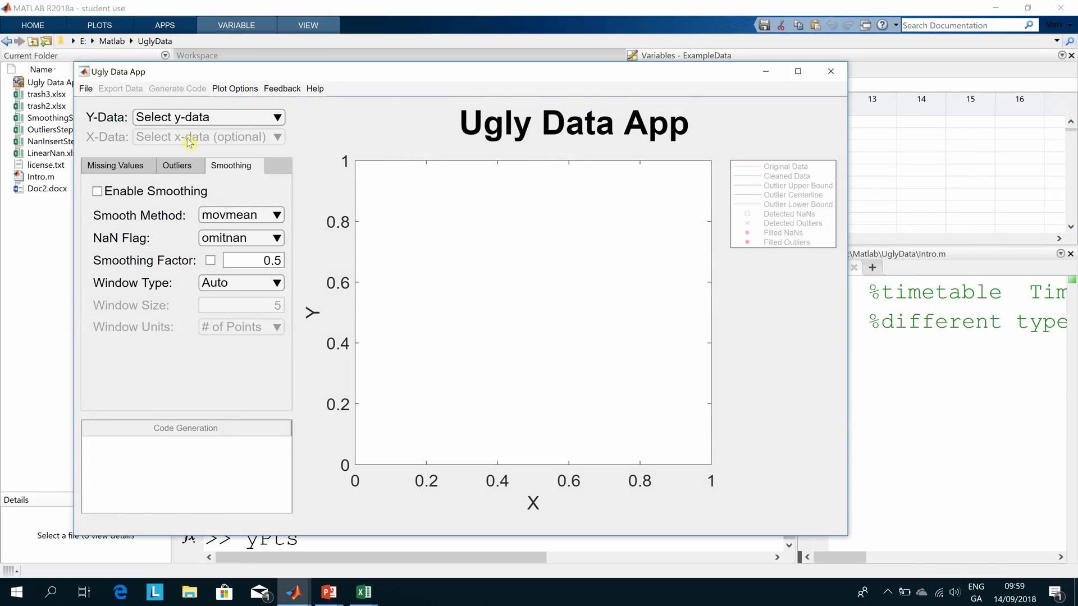
left_click(86, 90)
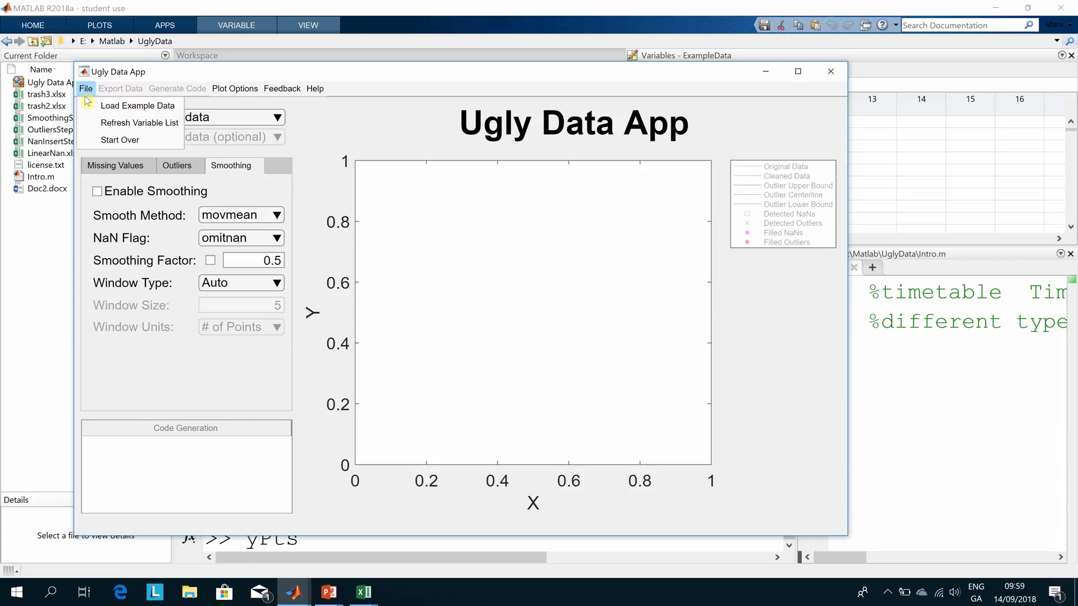
left_click(102, 140)
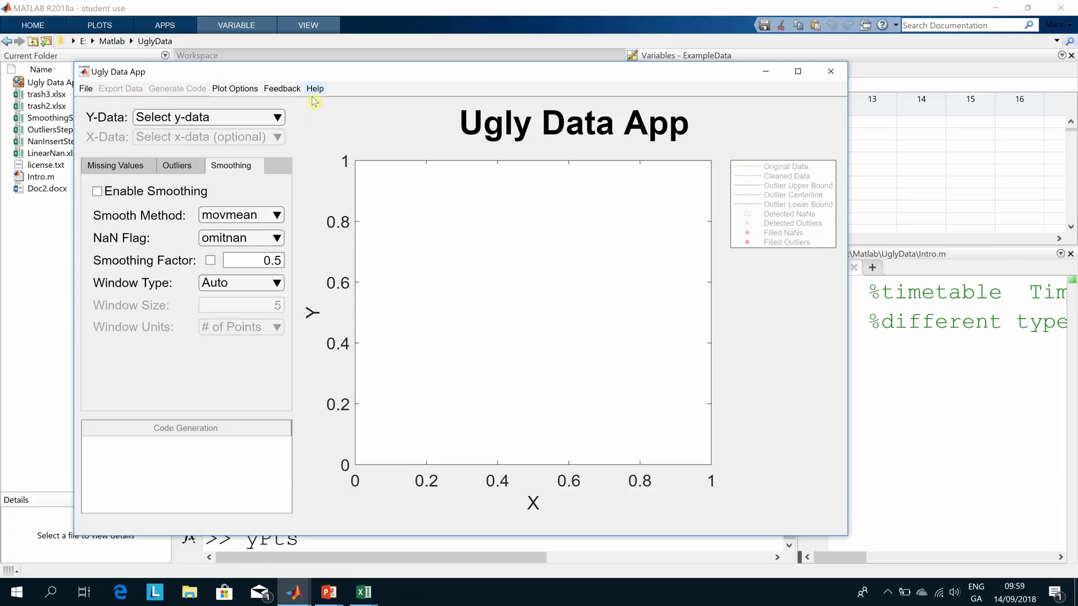
key("alt+Tab")
key("alt+Tab")
key("alt+Tab")
key("alt+Tab")
key("alt+Tab")
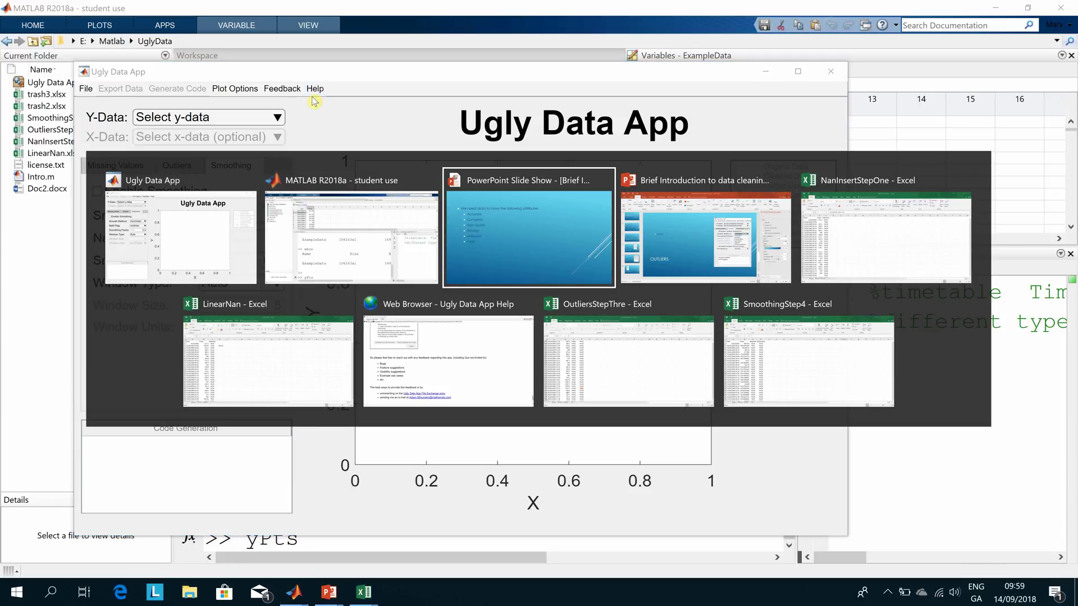
Step: Bring the Ugly Data App Help page forward and scroll to 'Replacing bad data'
key("alt+Tab")
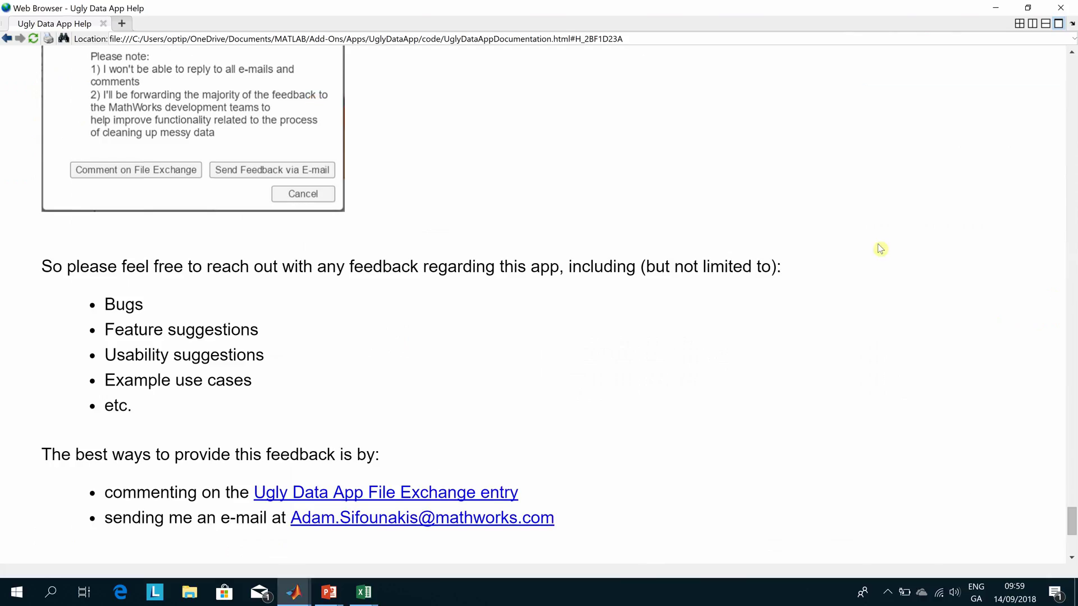
left_click_drag(1072, 519, 1074, 225)
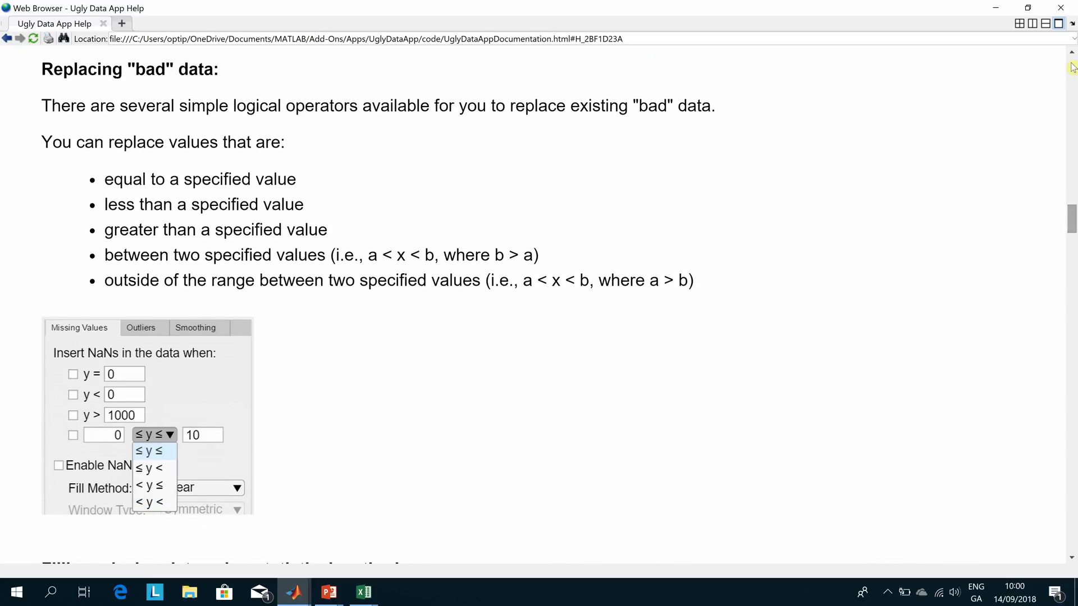
Step: Close the help browser, view the Missing Values slide, then switch back to the Ugly Data App
left_click(1061, 9)
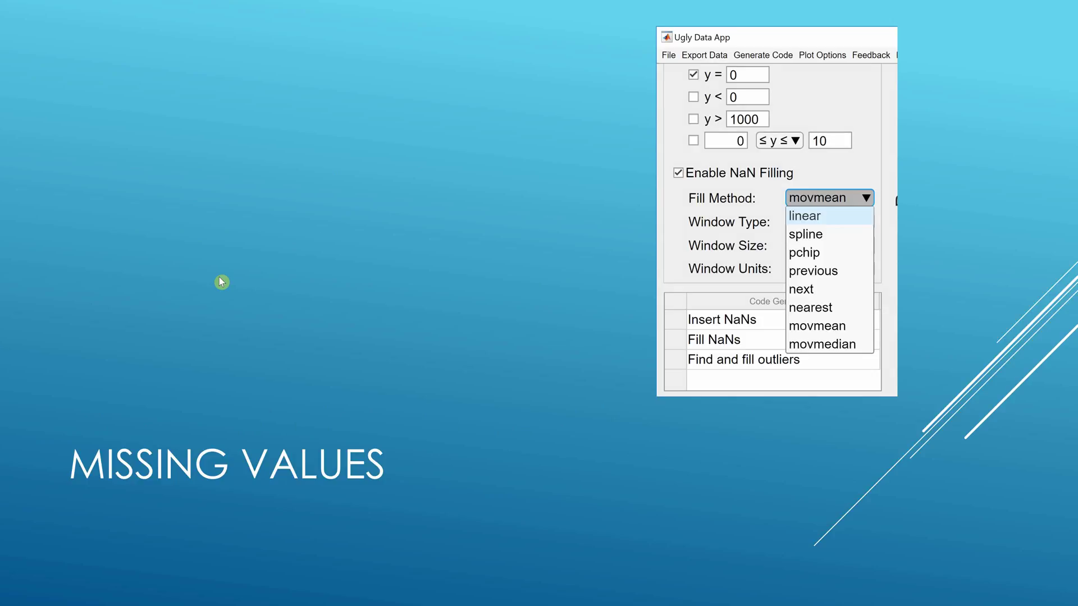
key("alt+Tab")
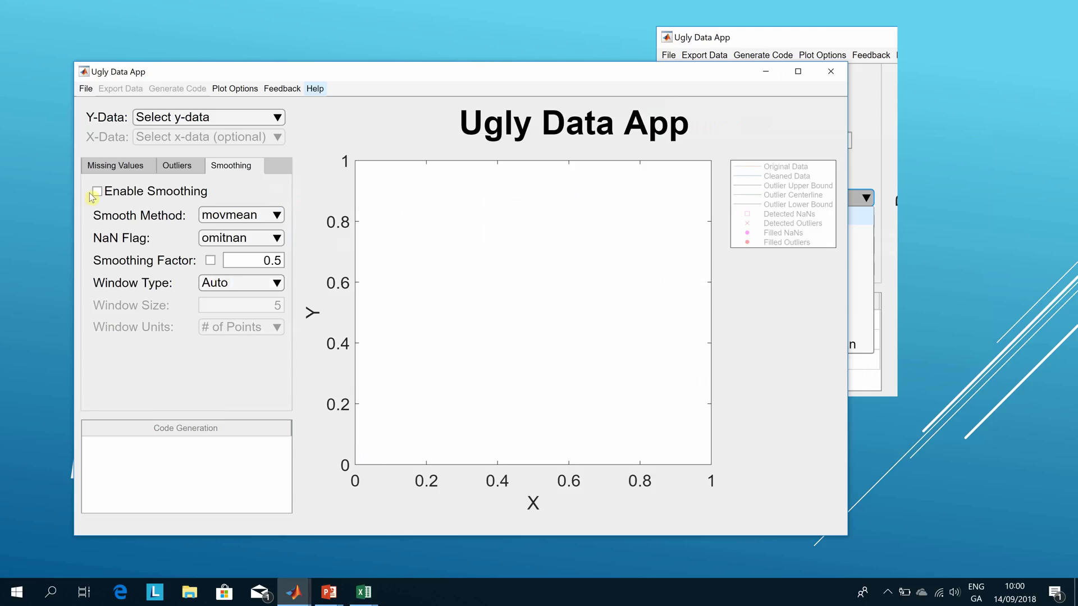
Step: On the Missing Values tab, plot ExampleData.Power (Y) against ExampleData.Date (X), then return to MATLAB
left_click(105, 168)
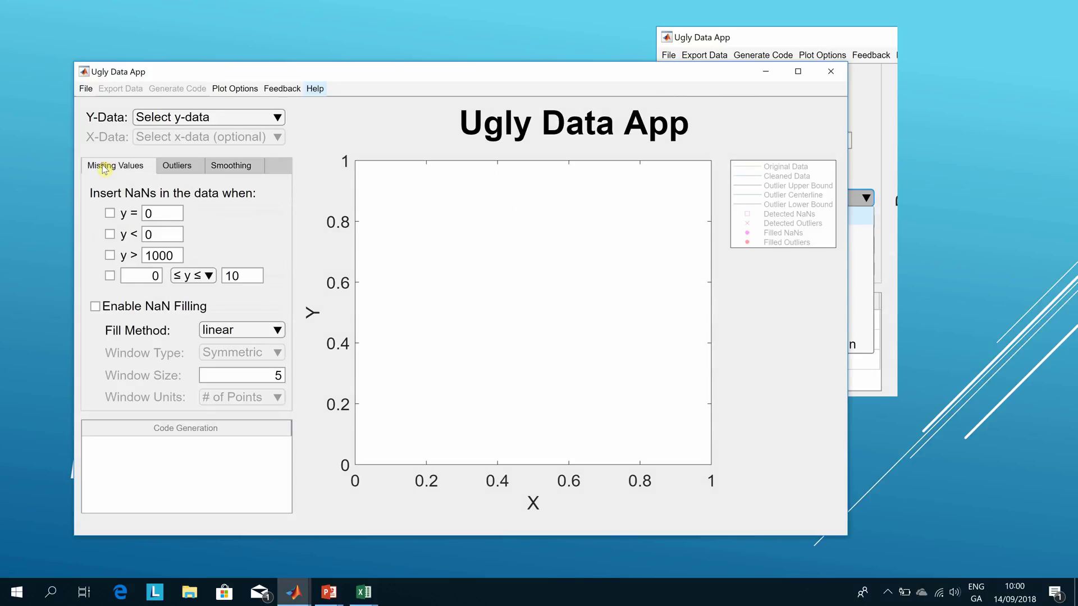
left_click(278, 119)
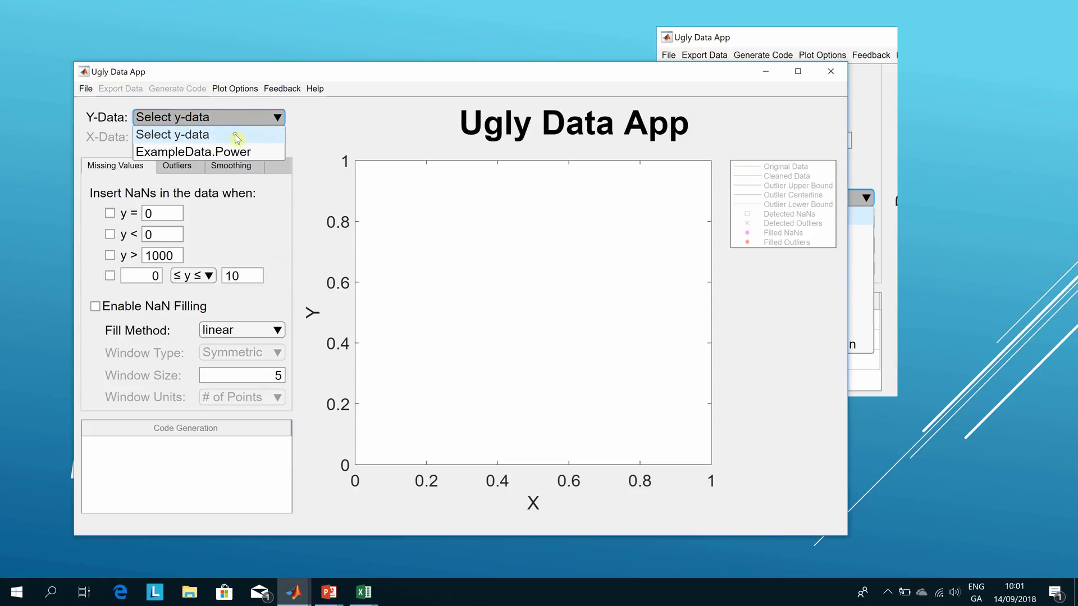
left_click(234, 135)
left_click(278, 118)
left_click(253, 159)
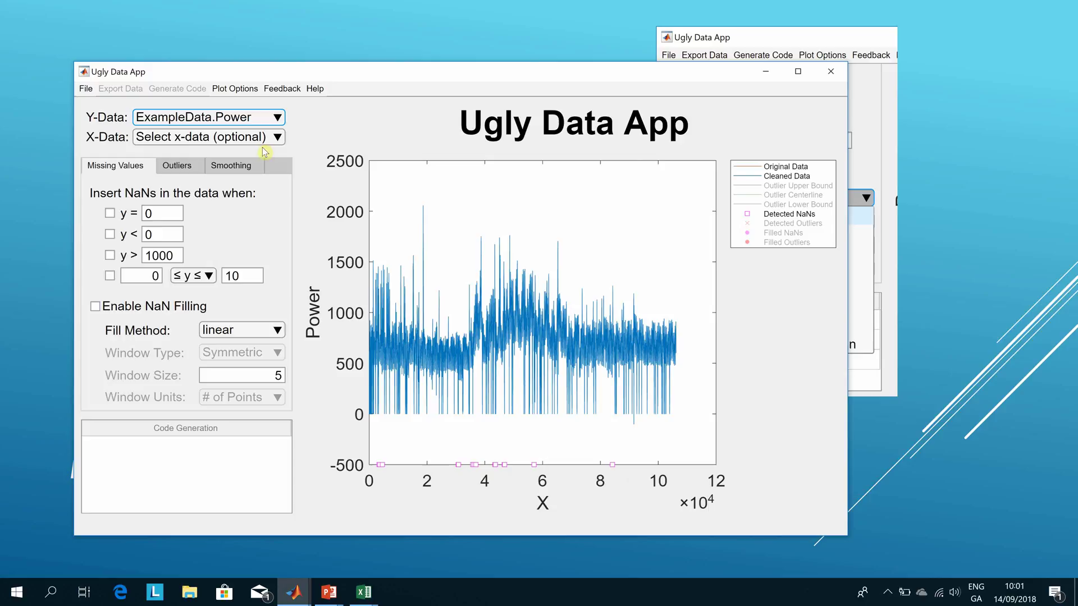
left_click(257, 141)
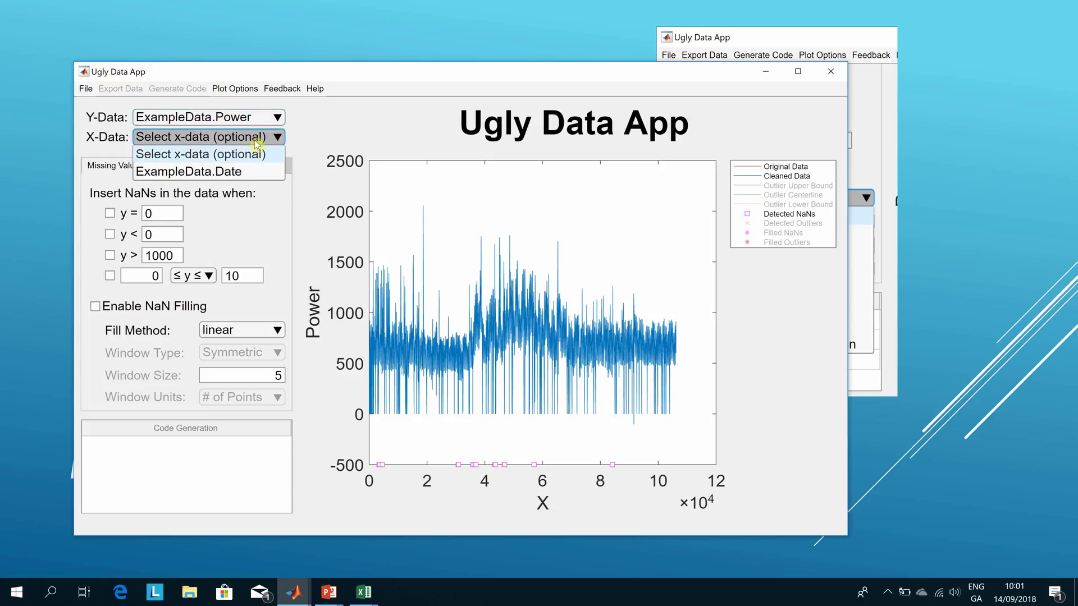
left_click(246, 172)
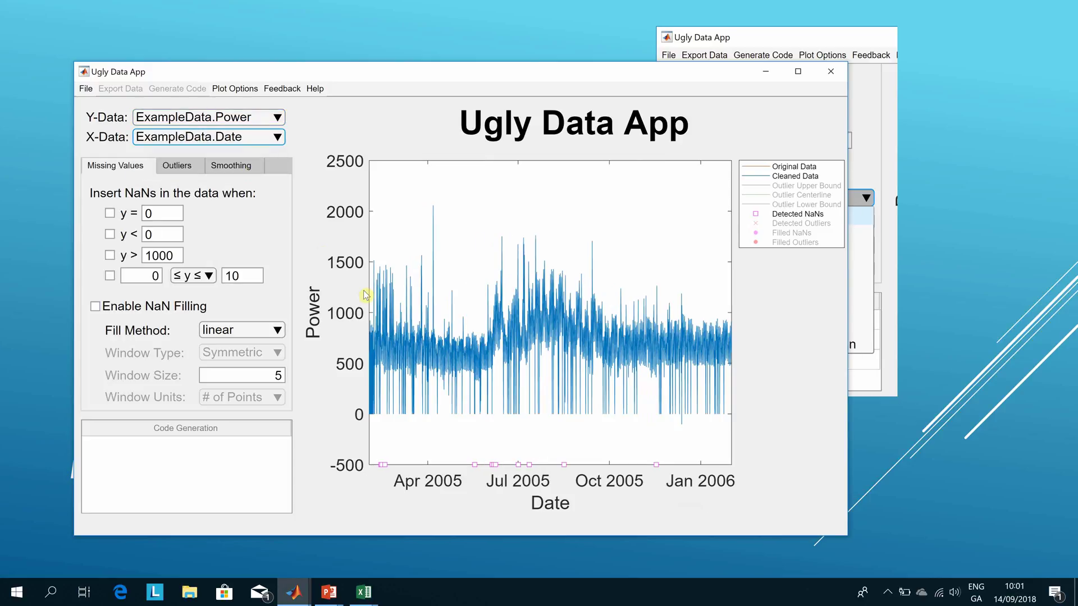
left_click(416, 344)
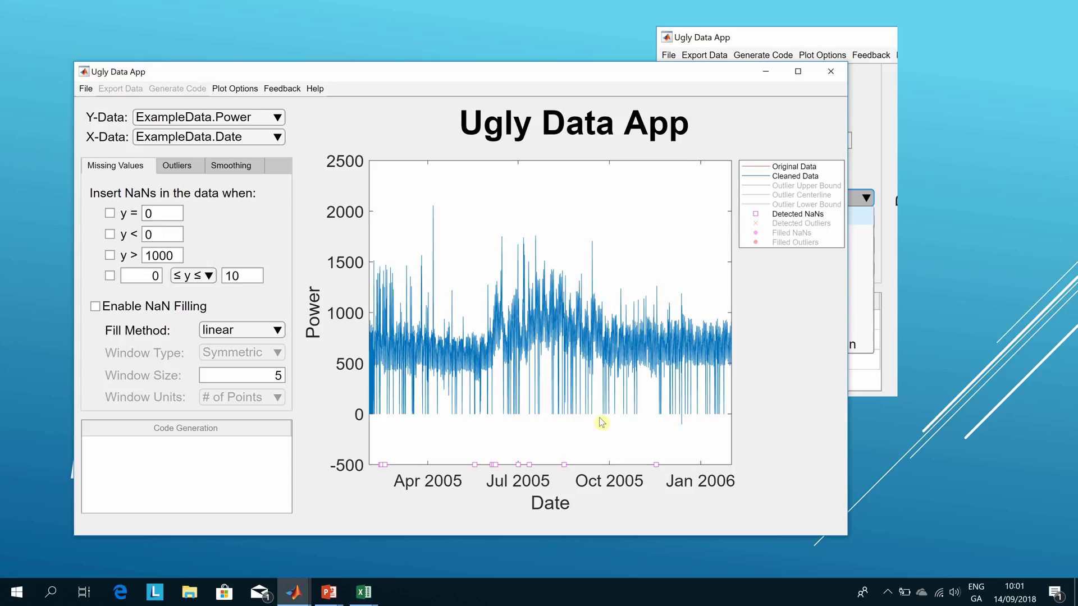
key("alt+Tab")
key("Tab")
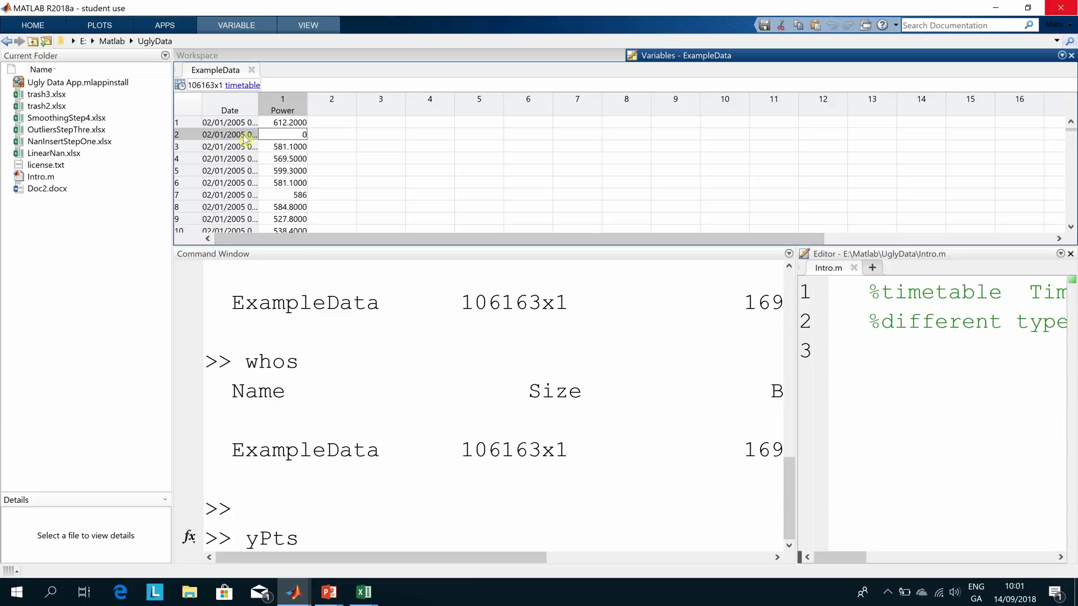
Step: Inspect ExampleData Power cells in the Variables editor, including the zero readings in rows 2 and 15
left_click(266, 147)
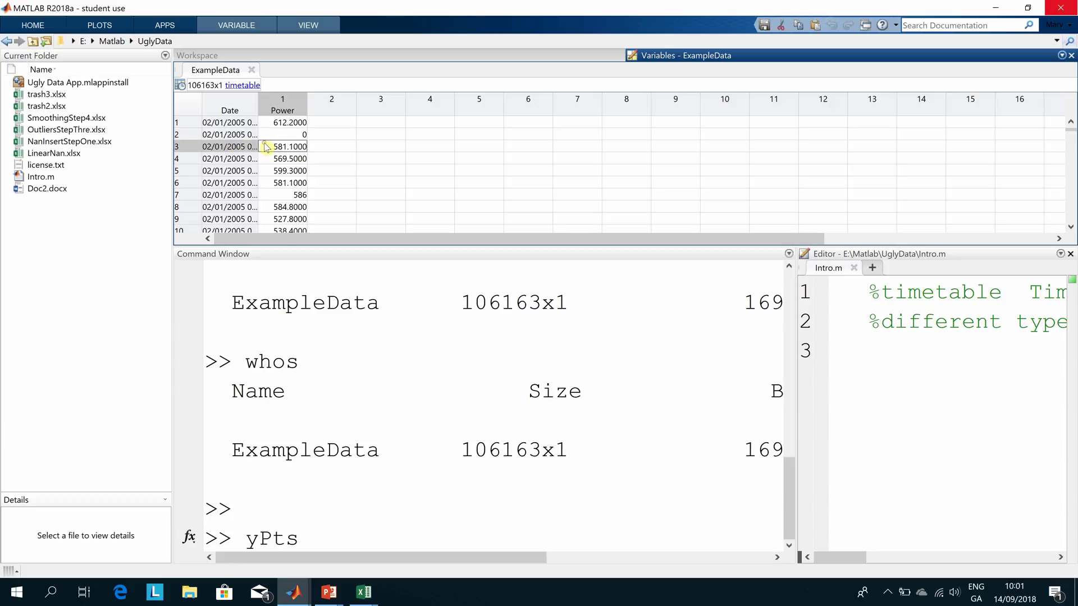
key("Up")
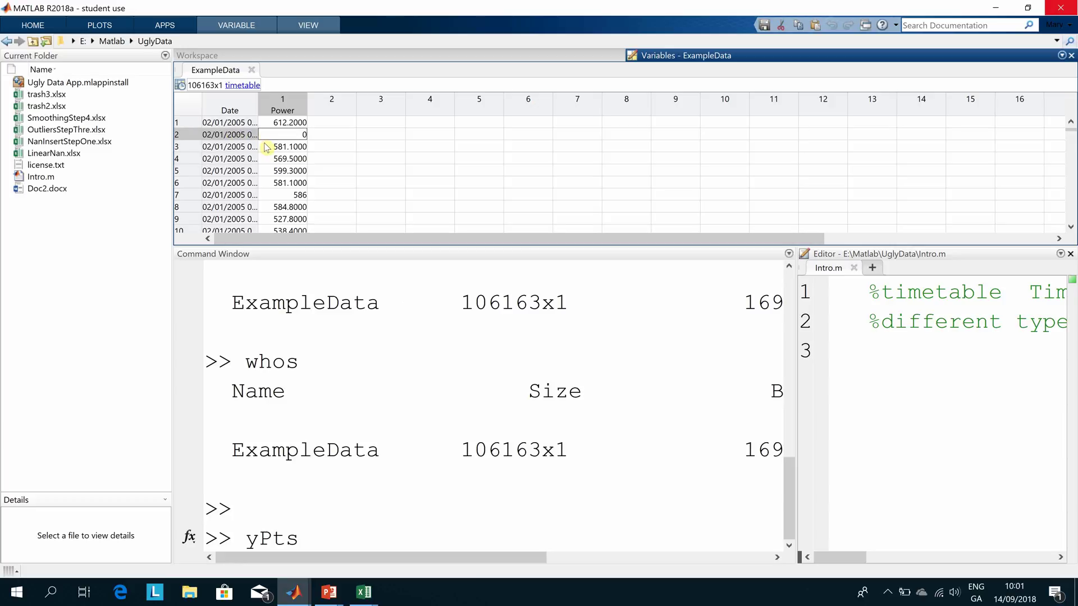
key("Down")
key("Down")
key("Down")
key("Down")
key("Down")
key("Down")
key("Down")
key("Down")
key("Down")
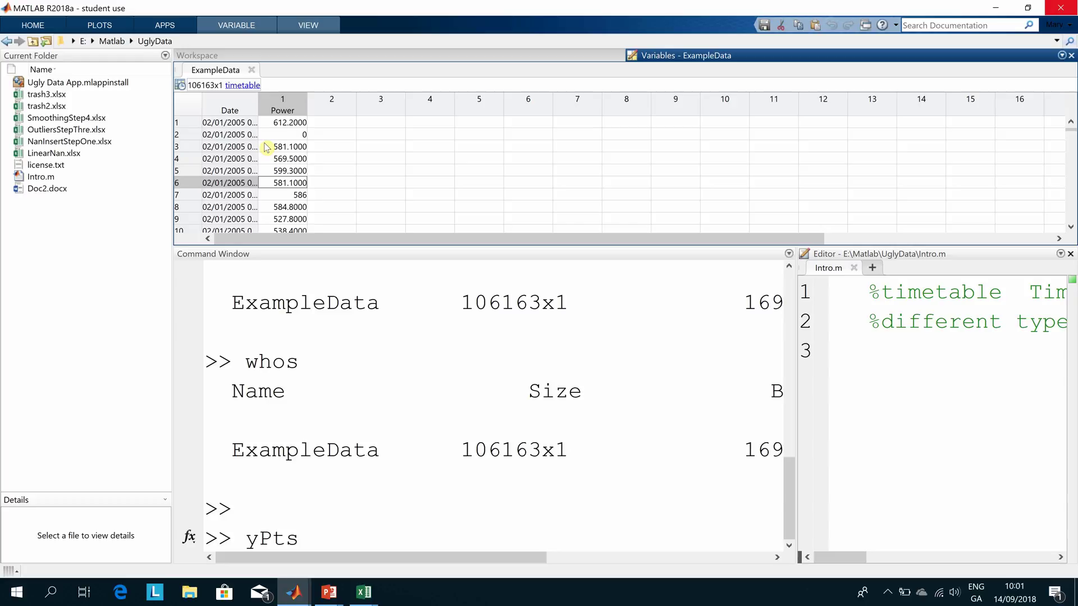
key("Down")
key("Down")
key("Down")
key("Down")
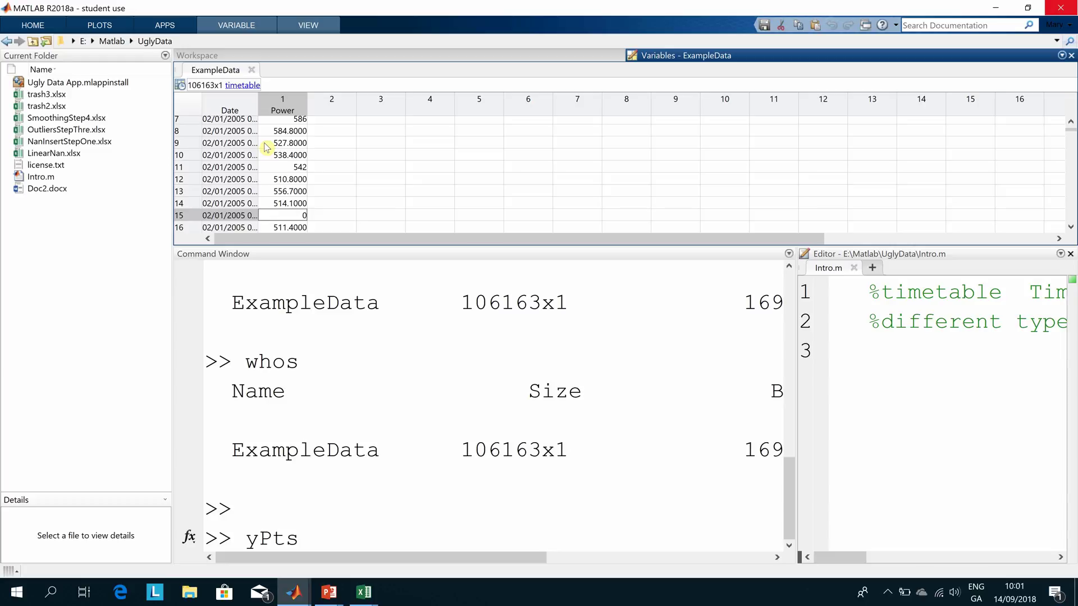
key("alt+Tab")
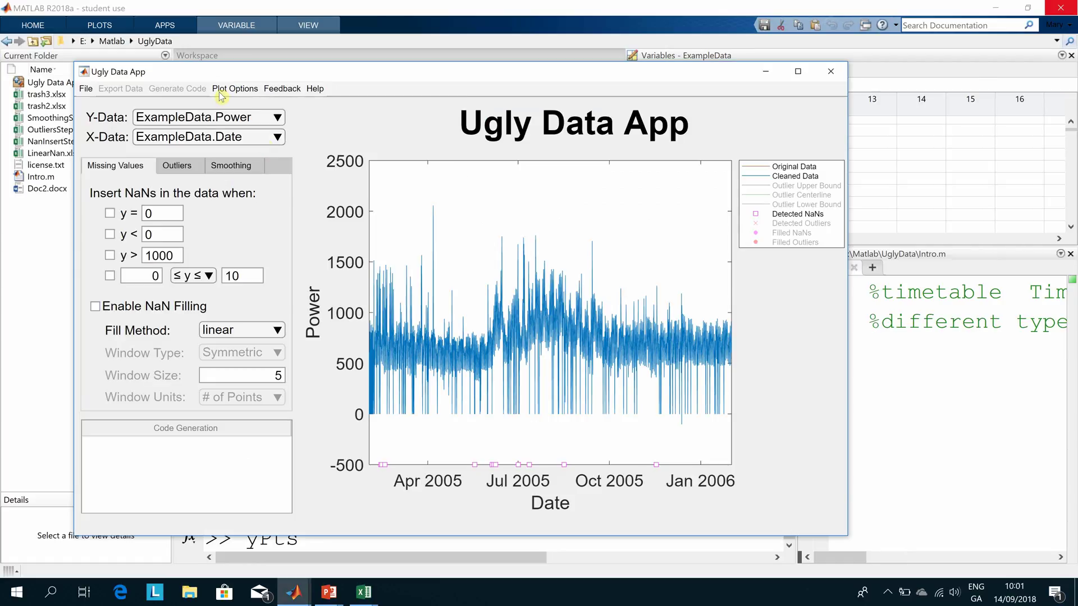
Step: Mark zero Power values as NaNs and enable NaN filling, keeping the linear fill method
left_click(109, 214)
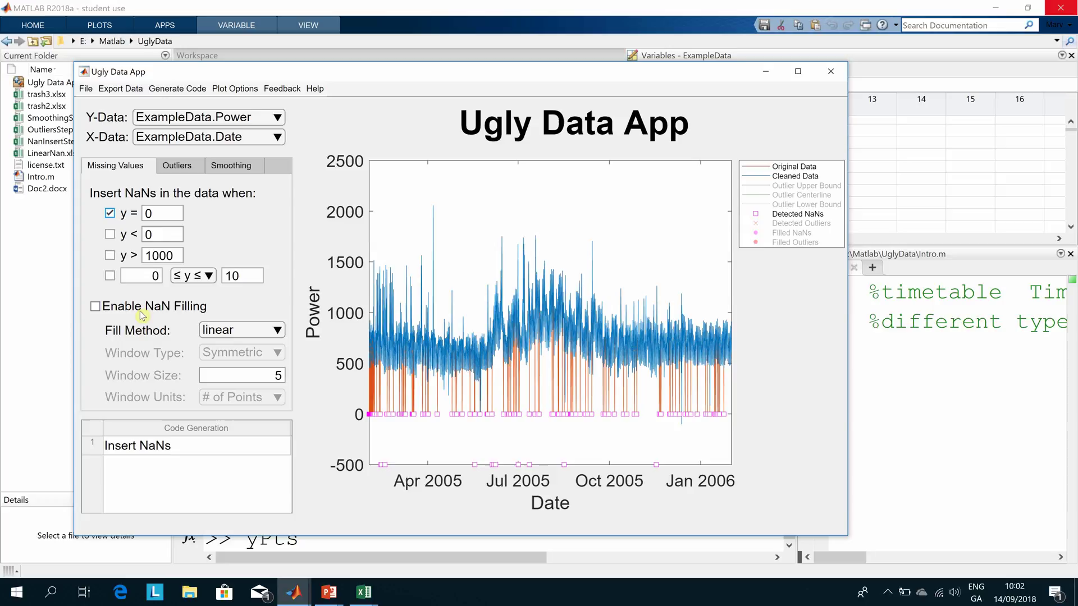
left_click(96, 308)
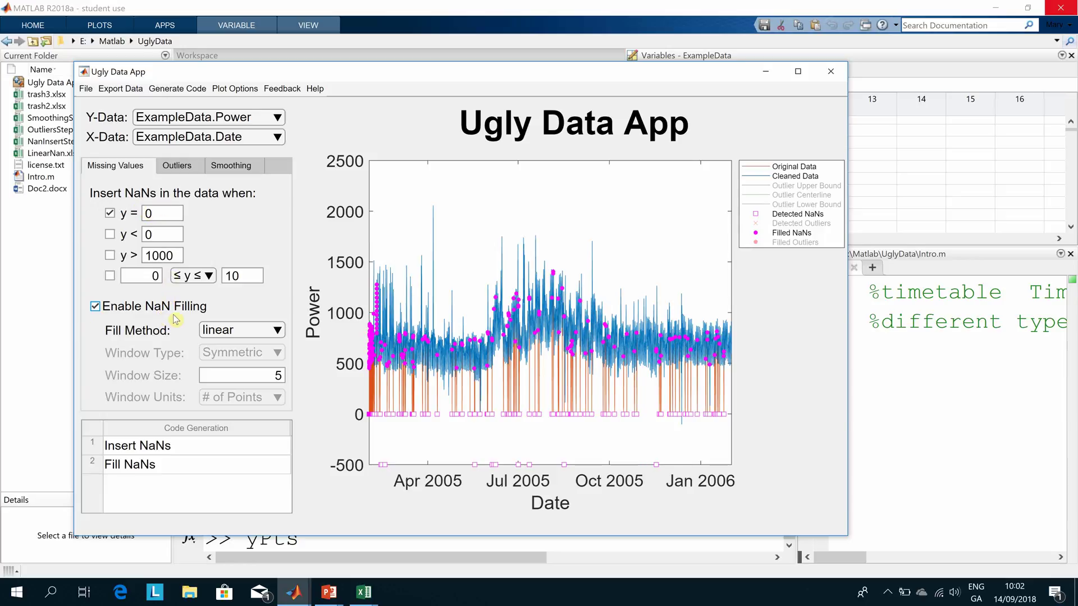
left_click(277, 331)
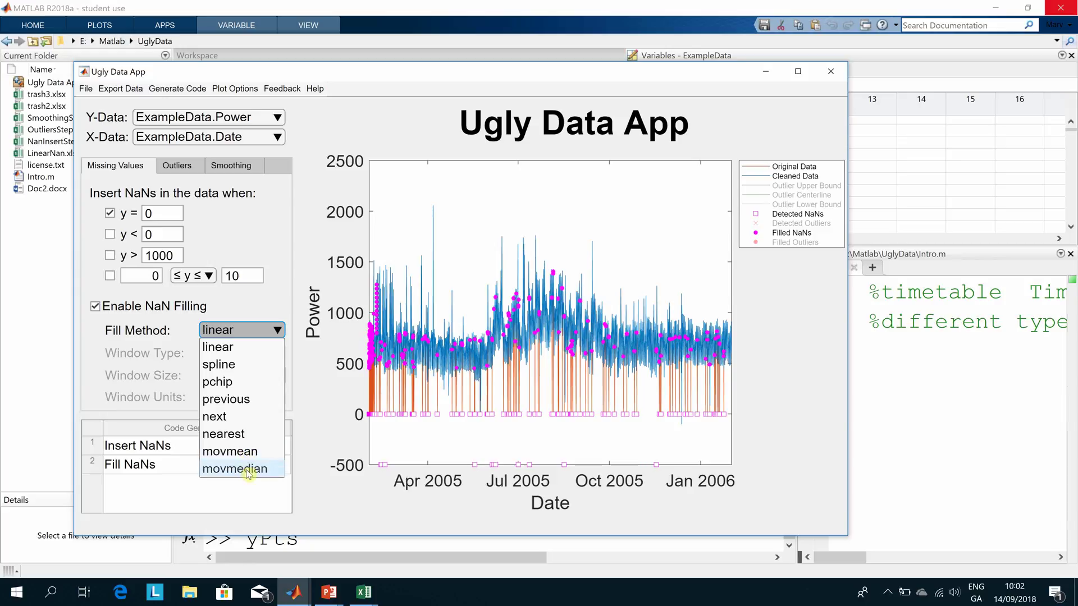
left_click(354, 528)
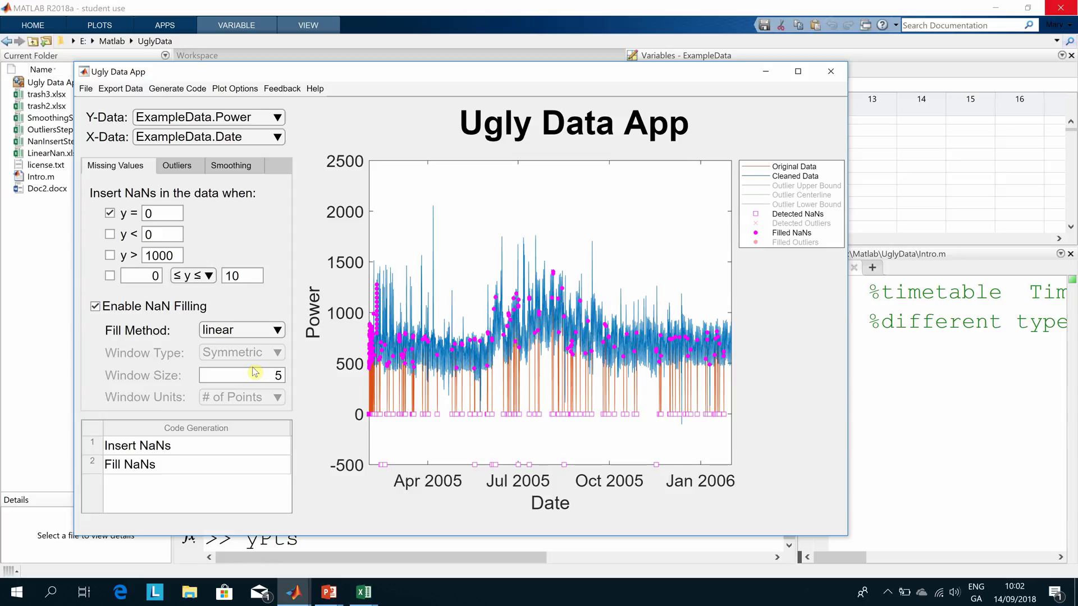
key("alt+Tab")
key("alt+Tab")
key("alt+Tab")
key("alt+Tab")
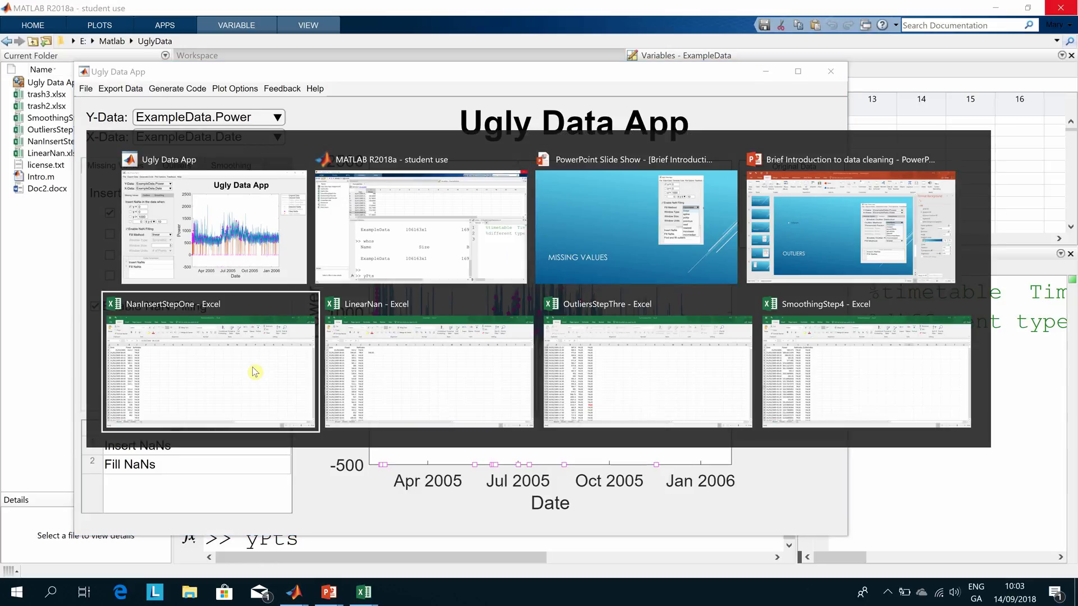
Step: Review the NaNIndex column in the NanInsertStepOne workbook, then cycle toward the LinearNan workbook
left_click(254, 372)
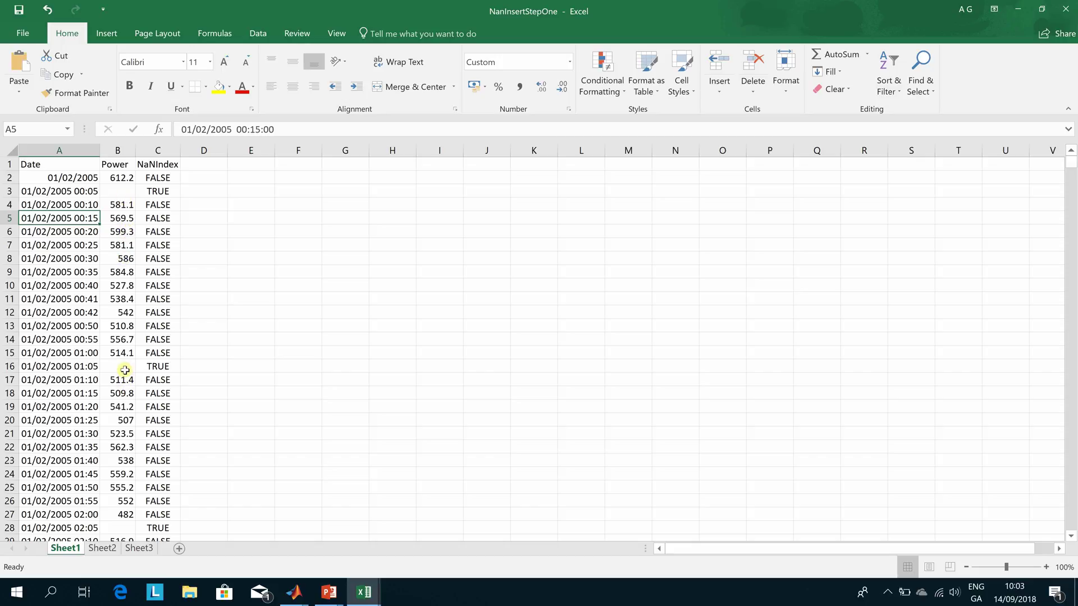
key("alt+Tab")
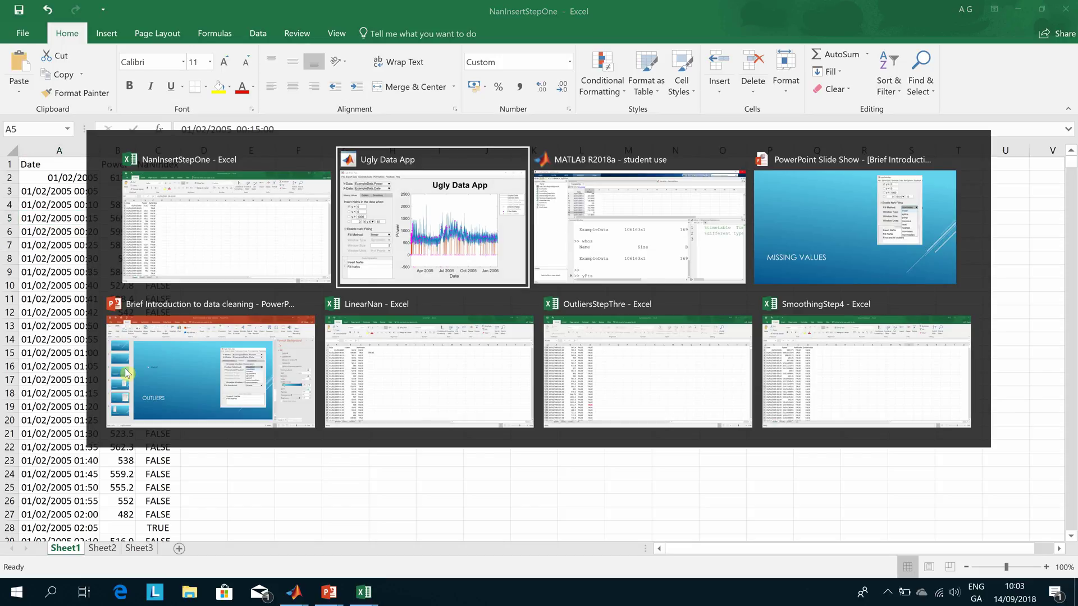
key("alt+Tab")
key("alt+Tab")
key("alt+Tab")
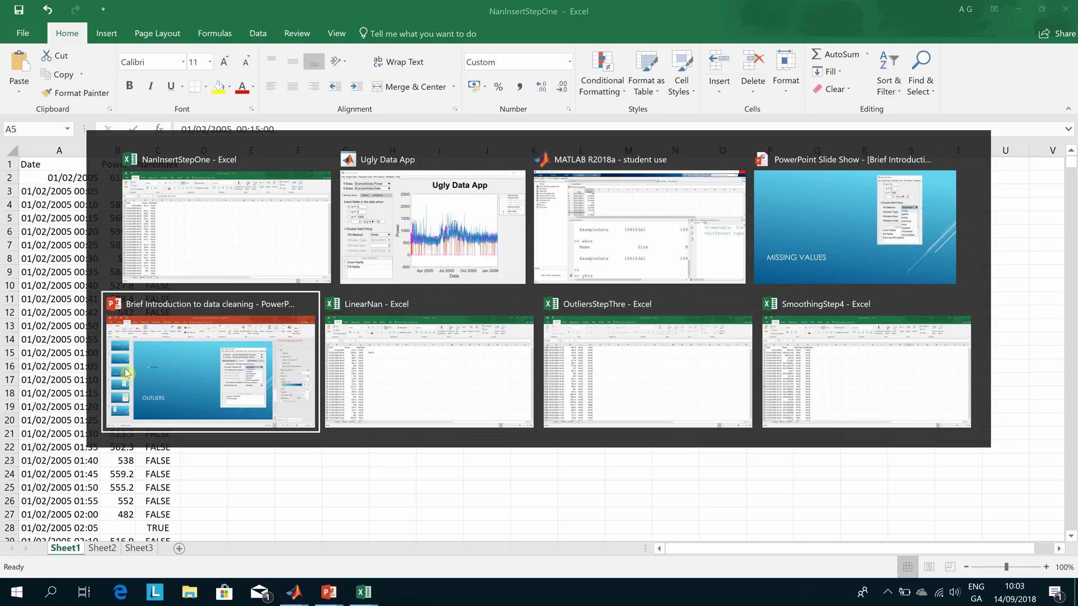
key("alt+Tab")
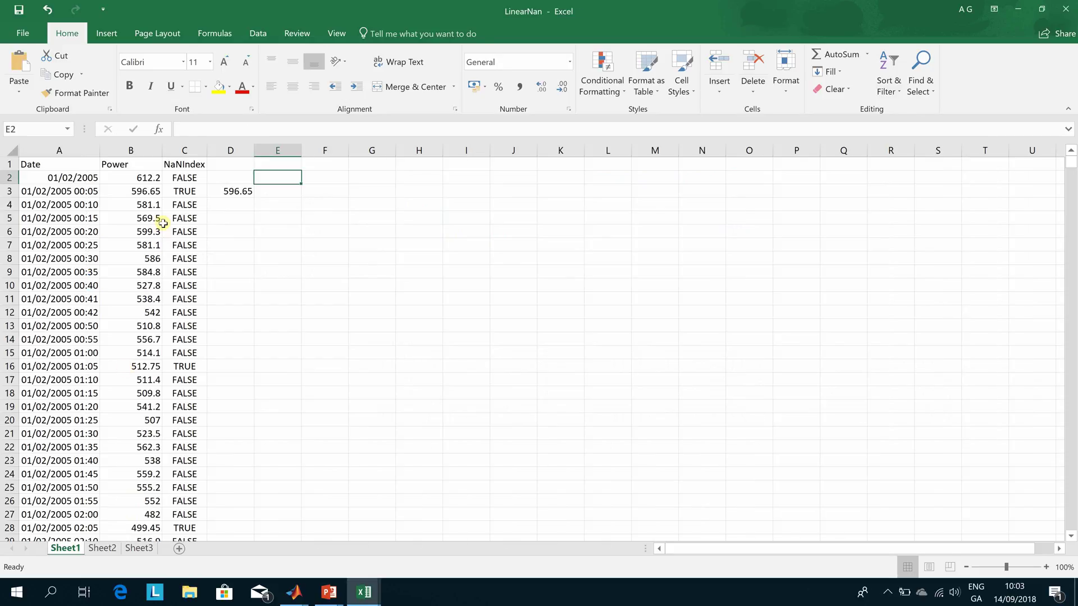
Step: Check that D3's =(B2+B4)/2 matches B3's filled 596.65, then return to the slide show
left_click(145, 179)
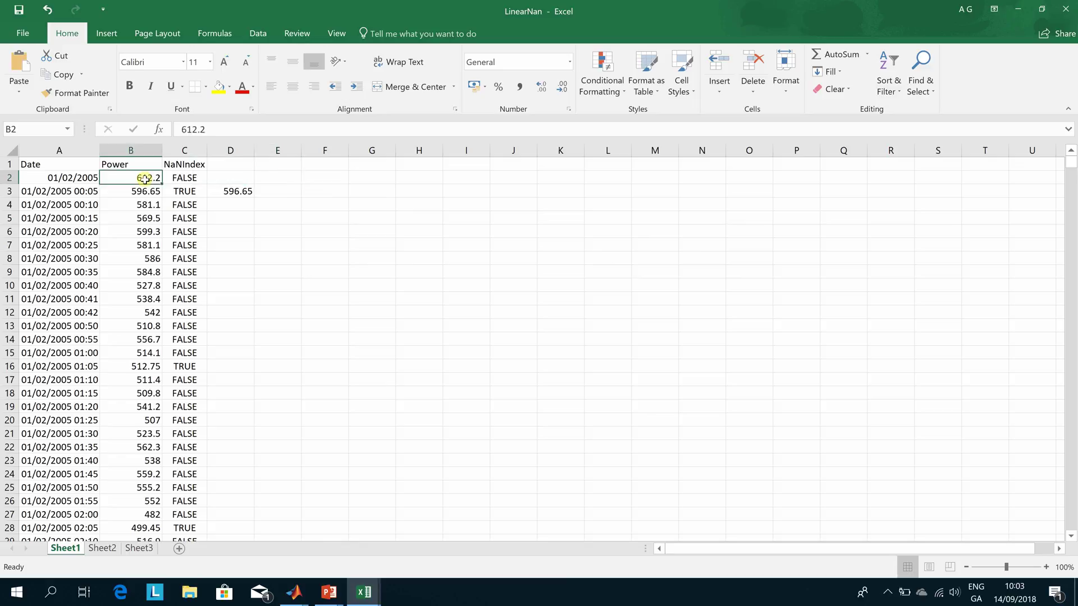
left_click(144, 193)
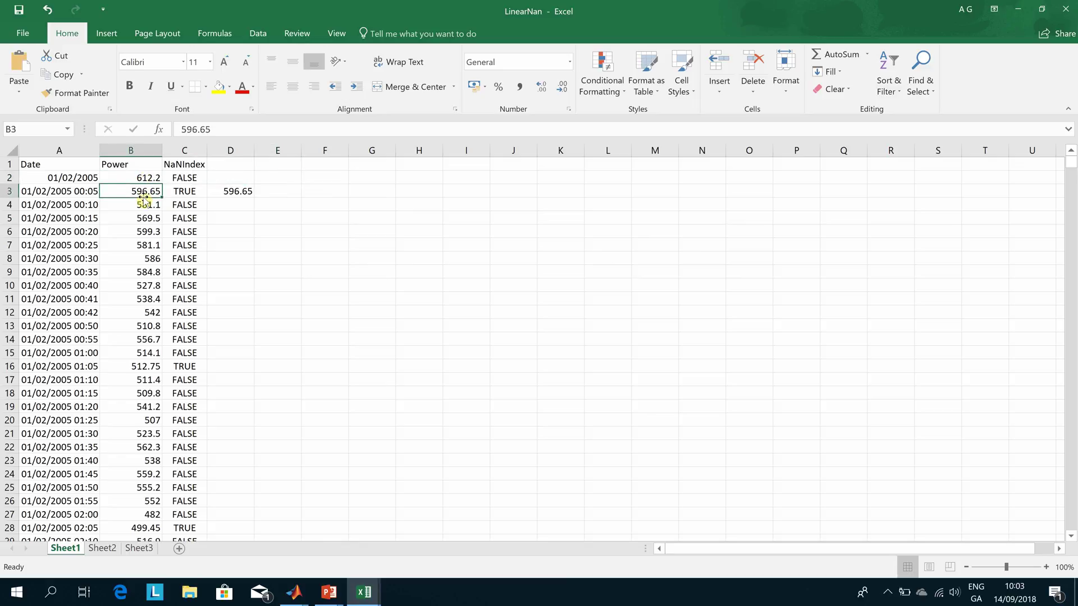
left_click(145, 178)
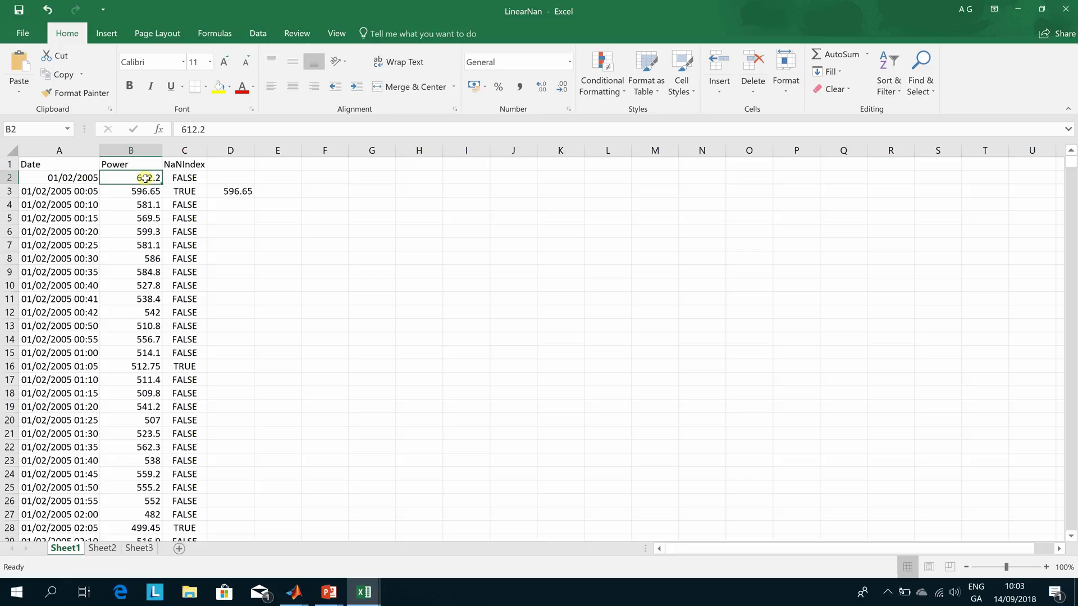
key("Down")
key("Down")
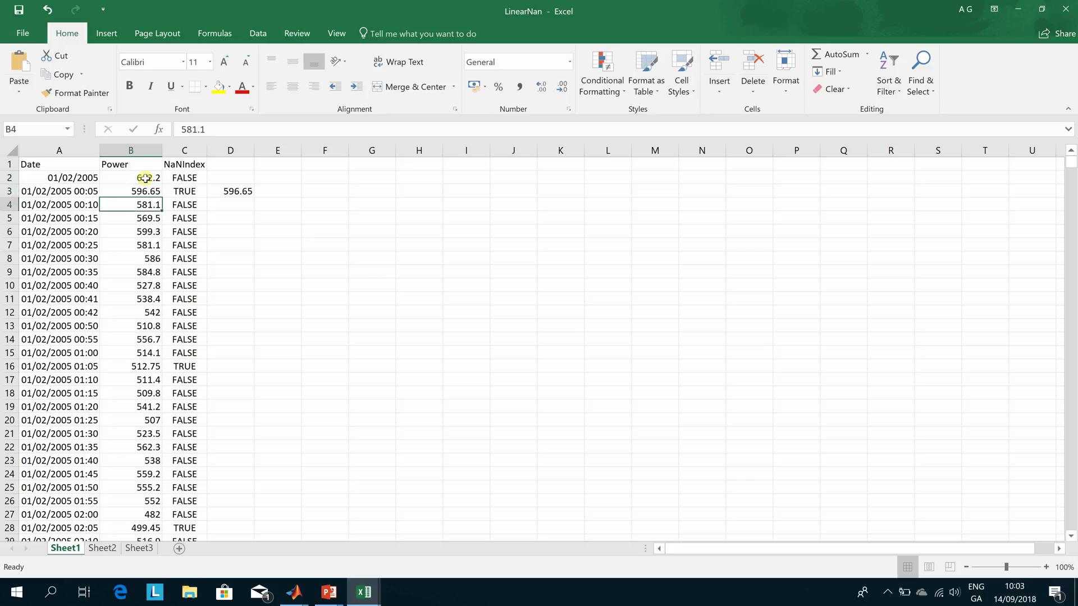
key("Right")
key("Right")
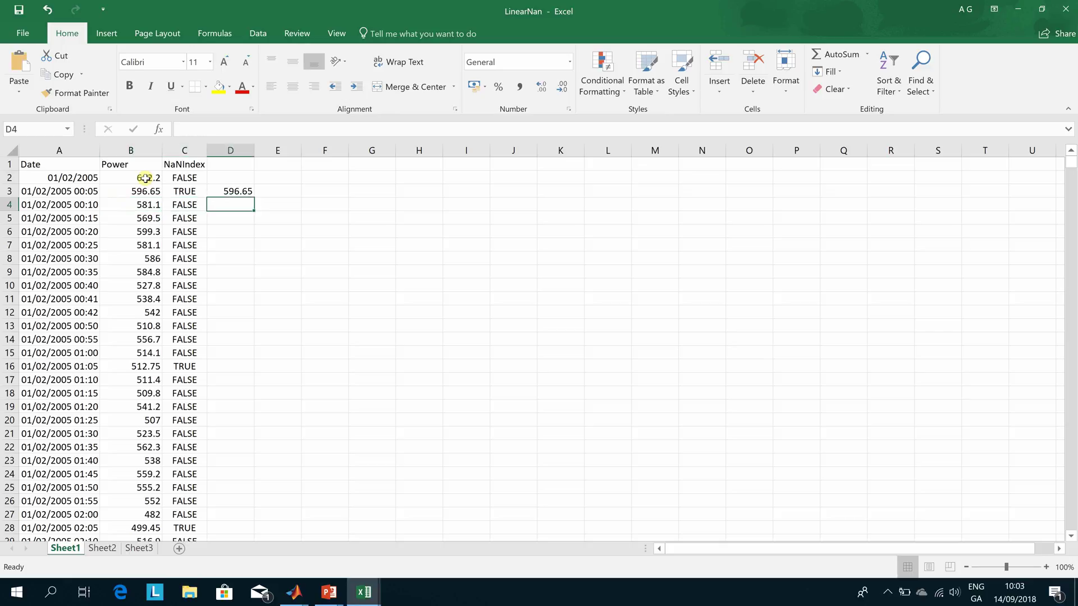
key("Up")
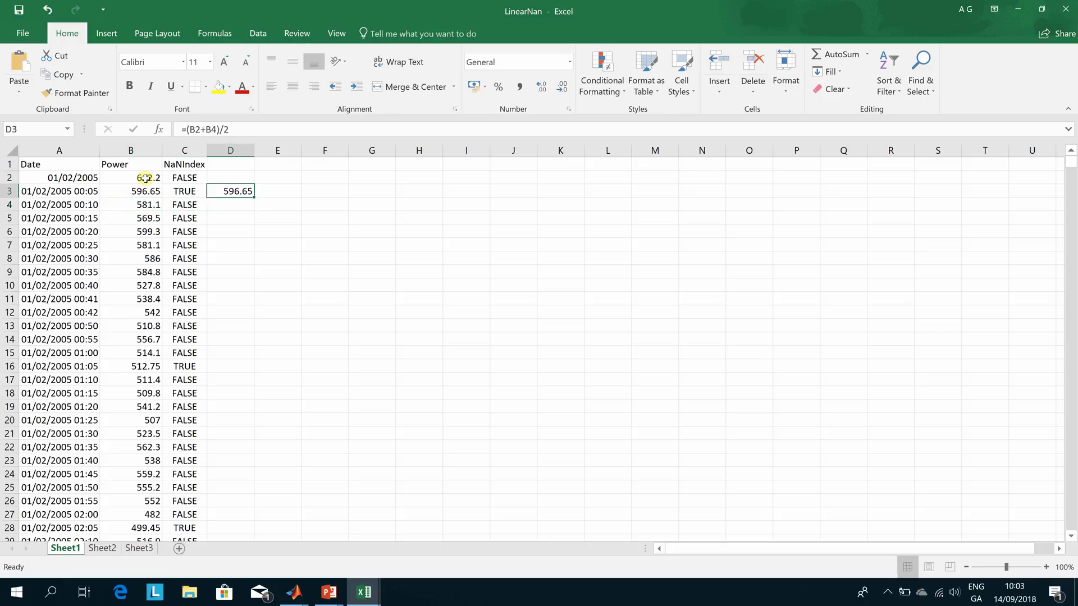
key("F2")
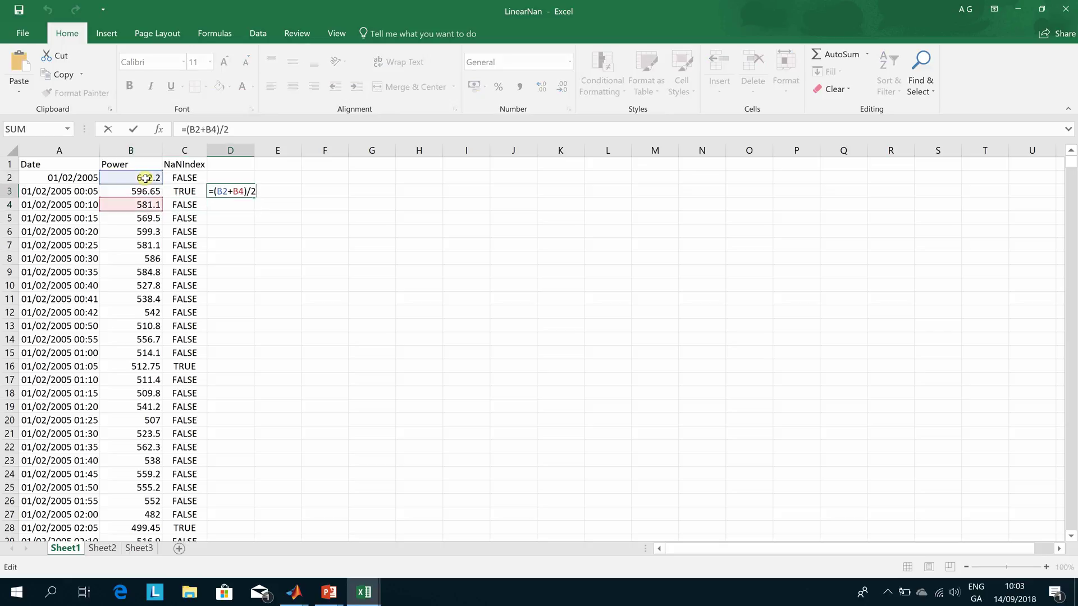
key("ctrl+Return")
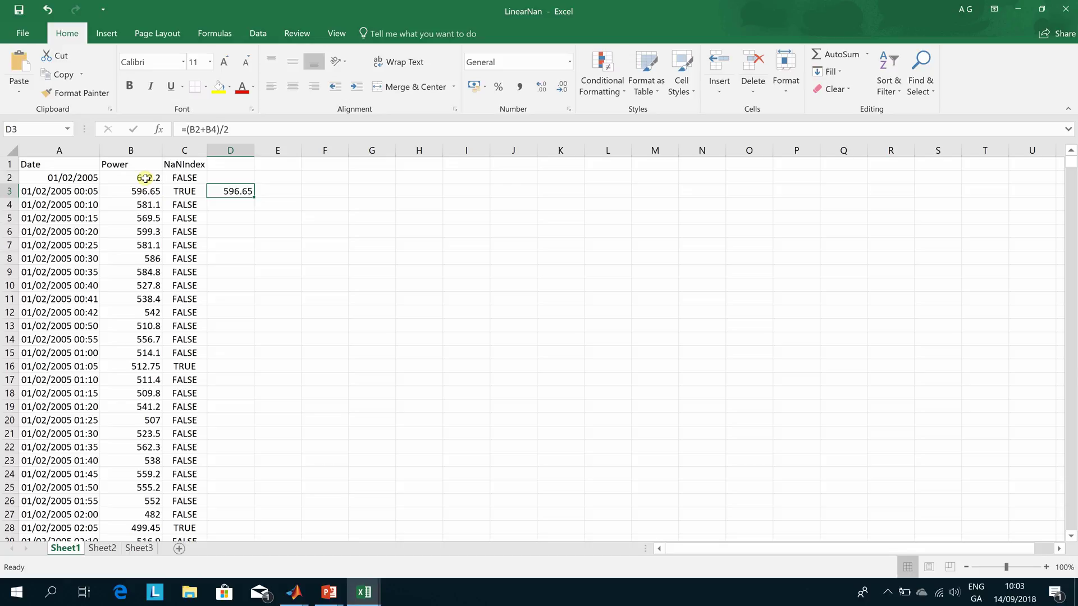
key("alt+Tab")
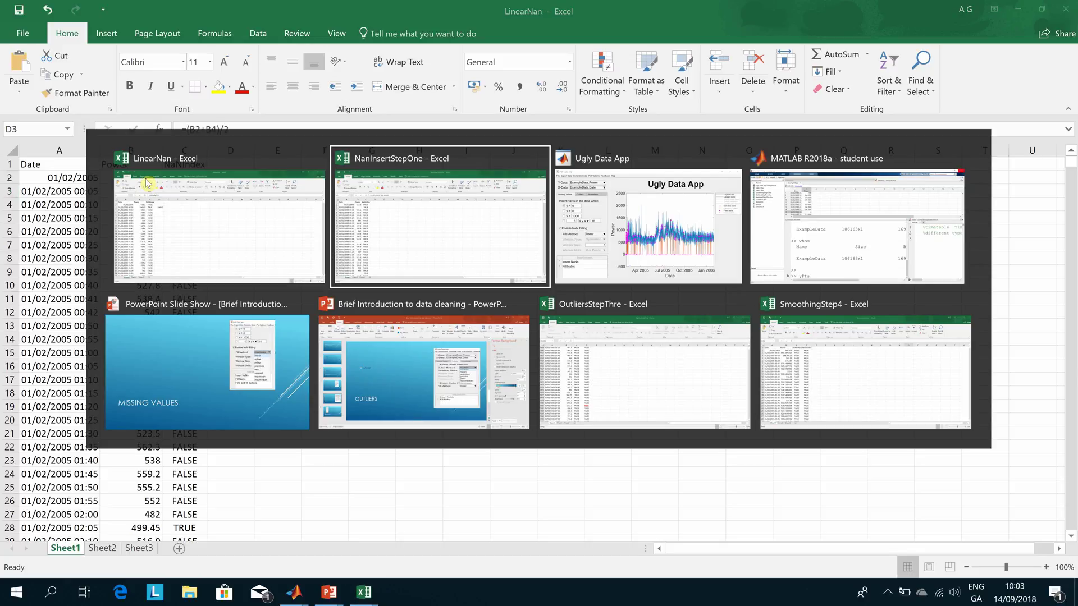
key("alt+Tab")
key("alt+Tab")
key("alt+Tab")
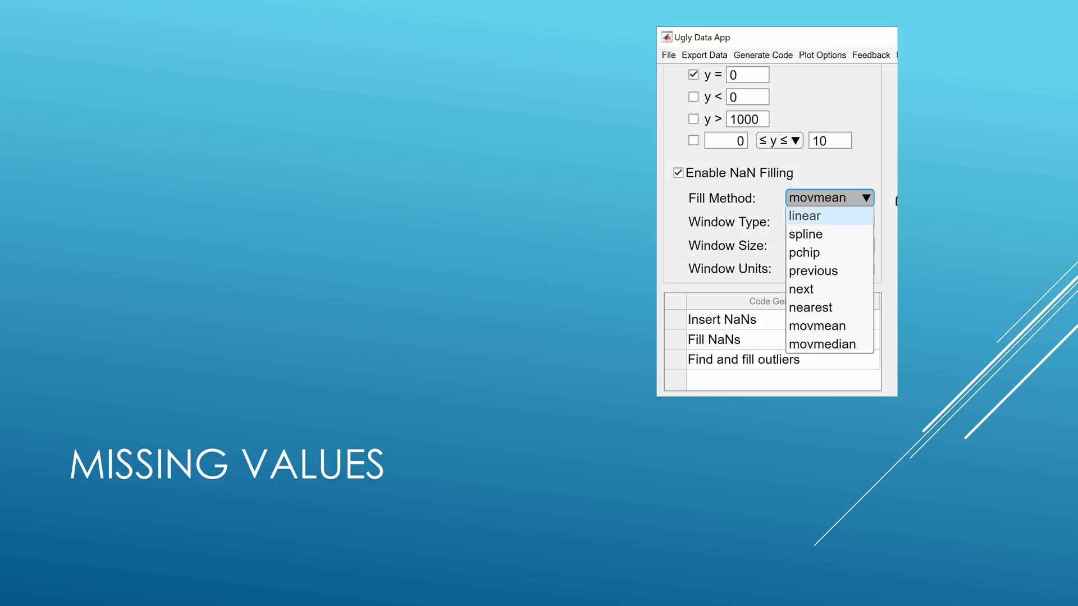
Step: Advance the presentation one slide to the Outliers slide
key("Right")
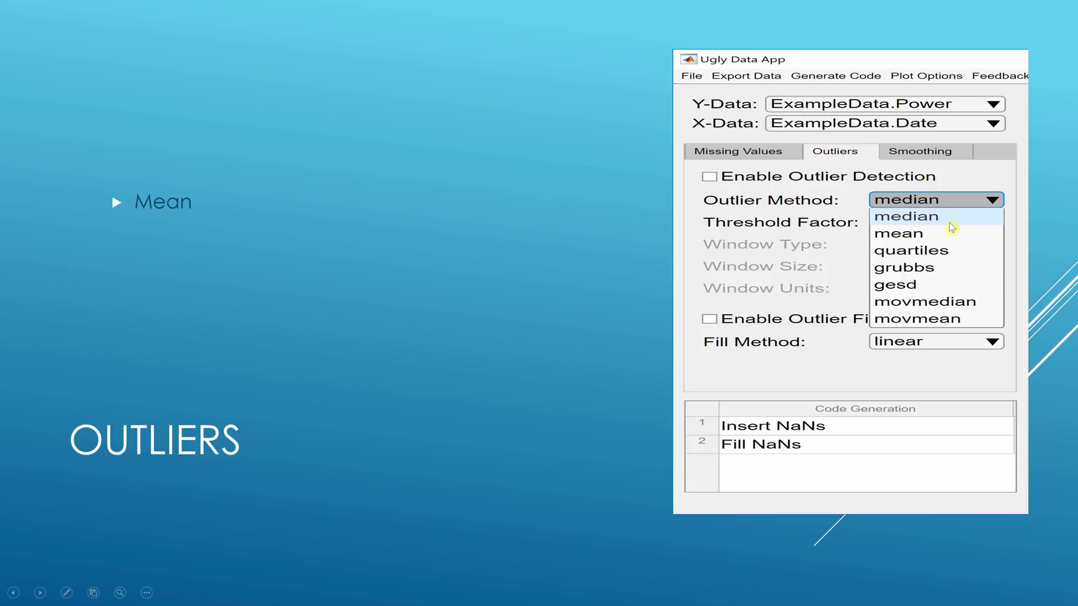
Step: Enable outlier detection on the Power data using the mean method with threshold factor 3
key("alt+Tab")
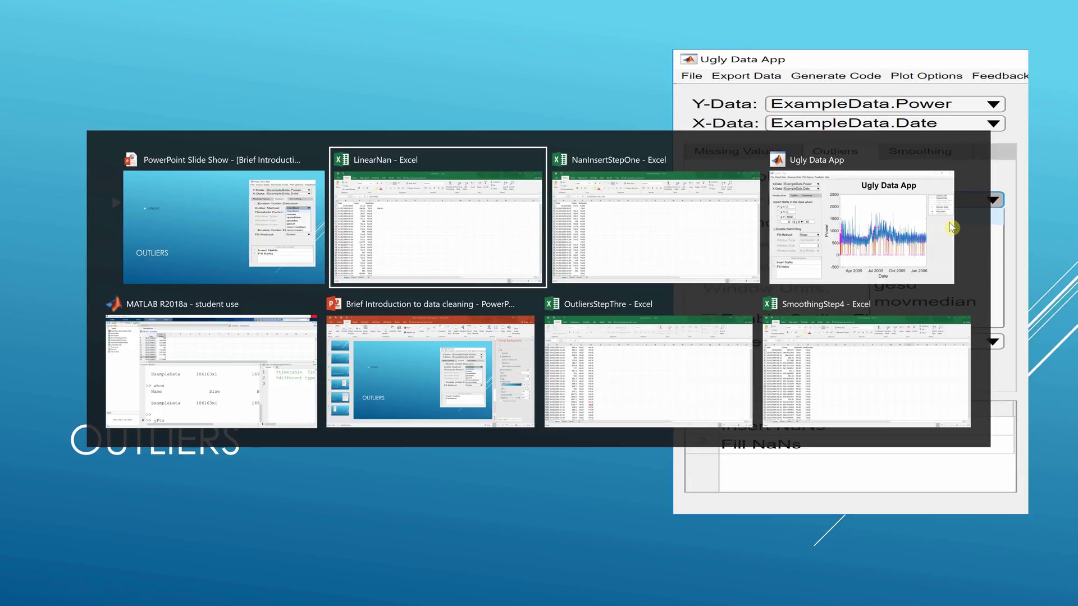
key("alt+Tab")
key("alt+Tab")
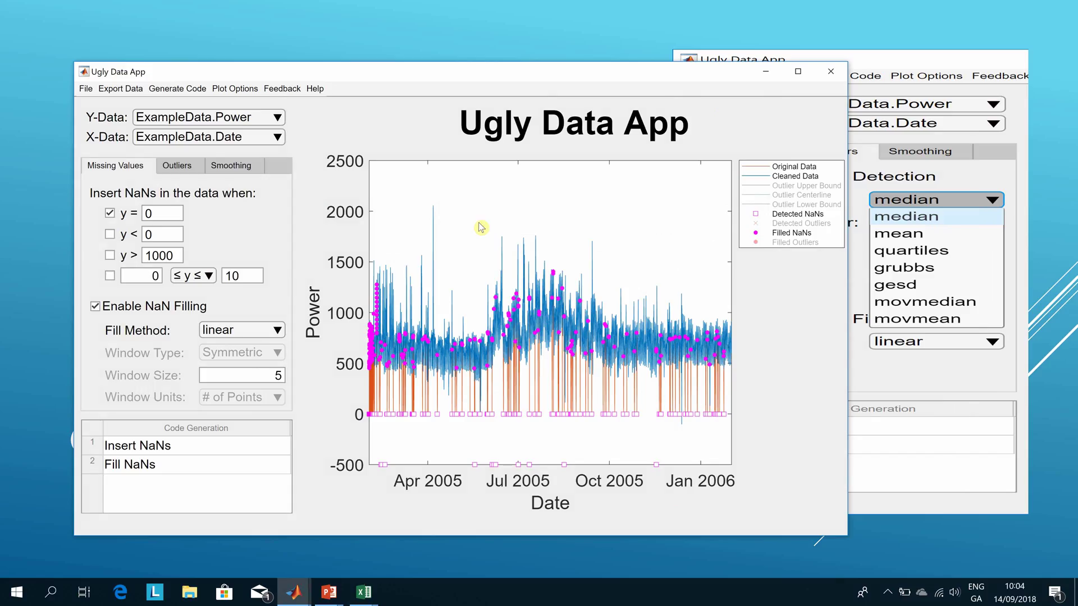
left_click(183, 167)
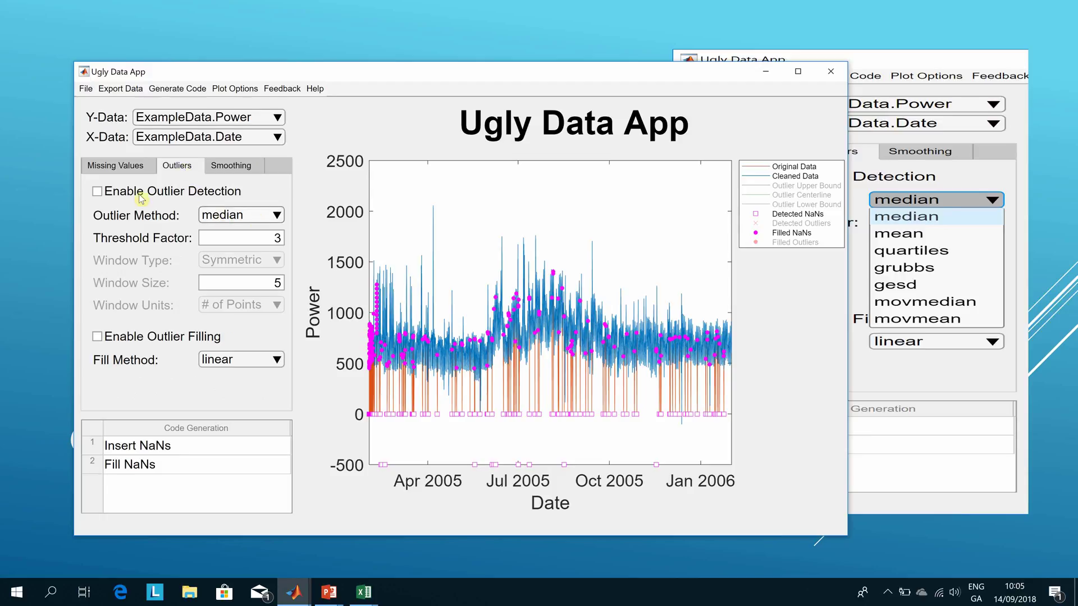
left_click(97, 191)
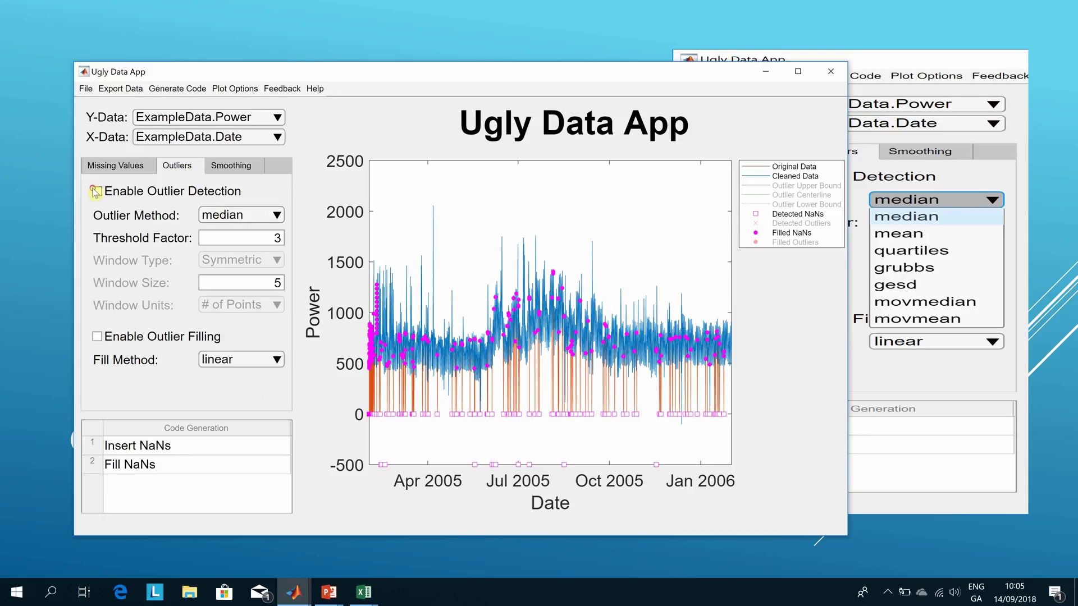
left_click(276, 218)
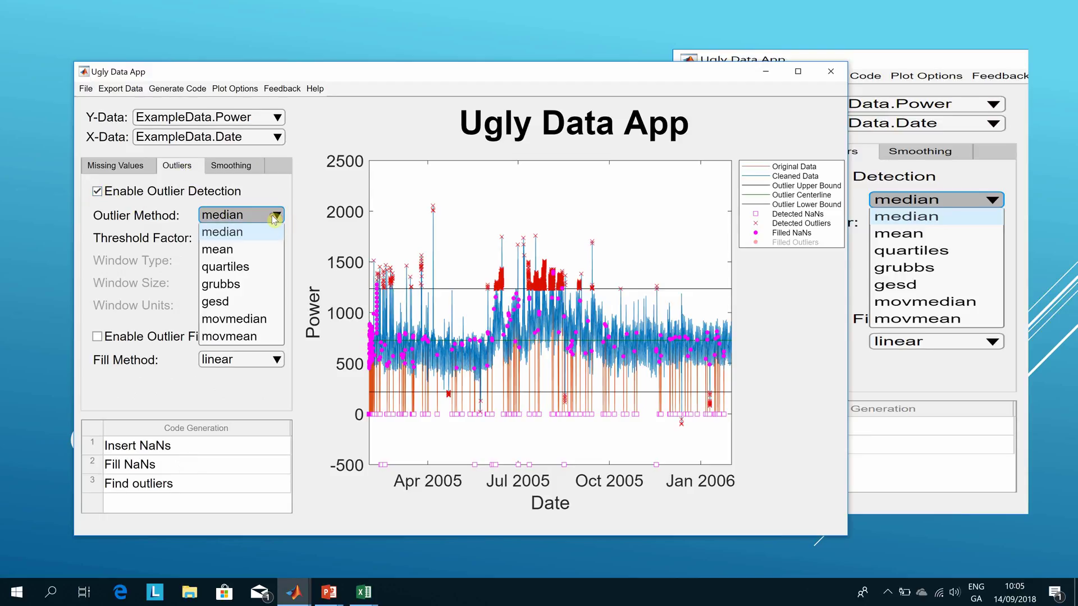
left_click(263, 251)
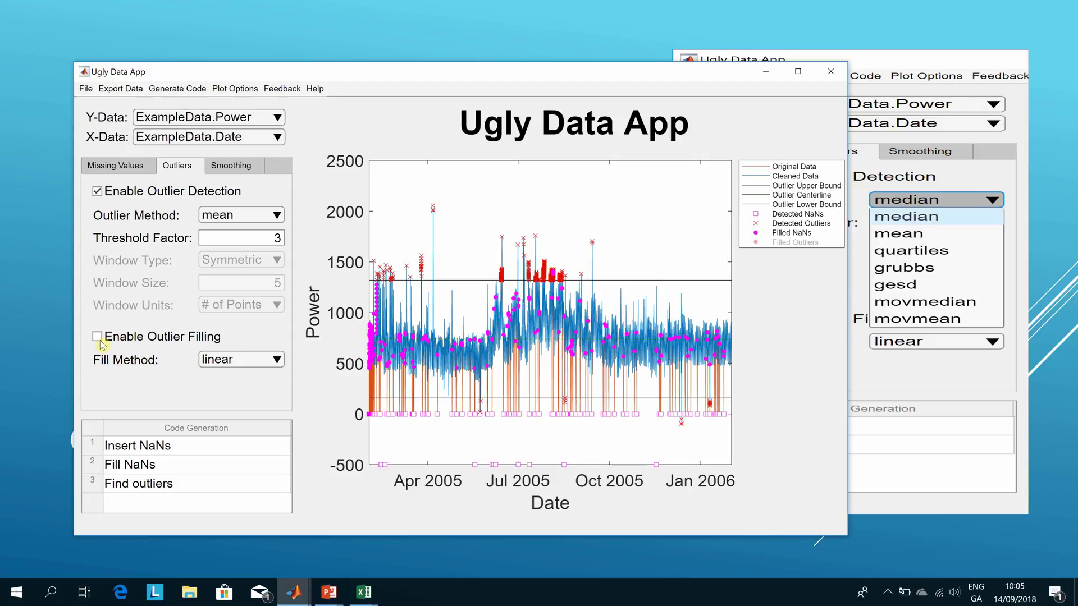
Step: Turn on linear filling of the mean outliers and return to the Outliers slide
left_click(97, 337)
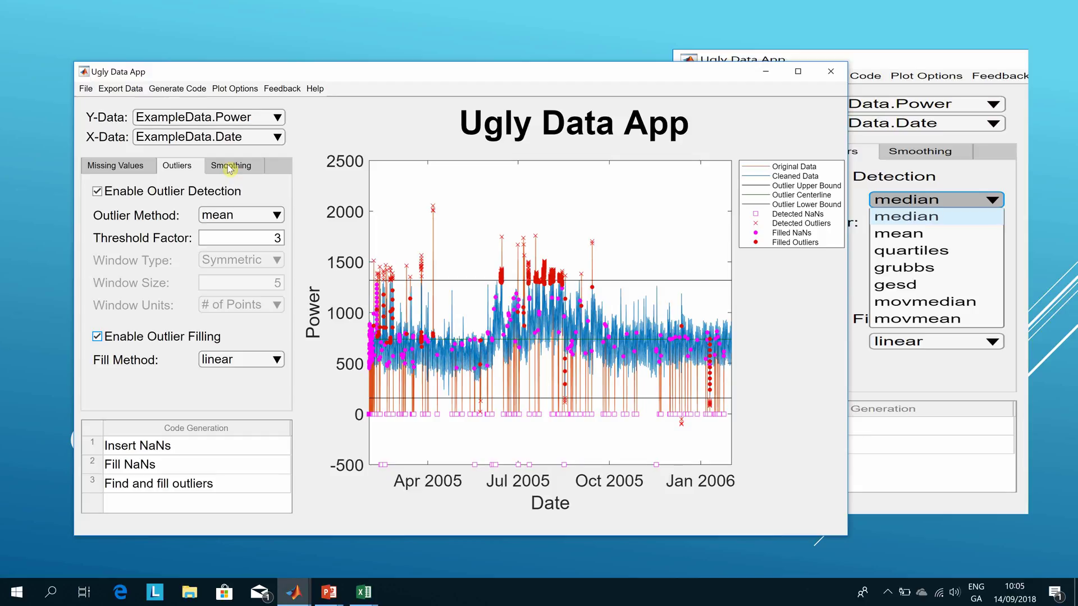
key("alt+Tab")
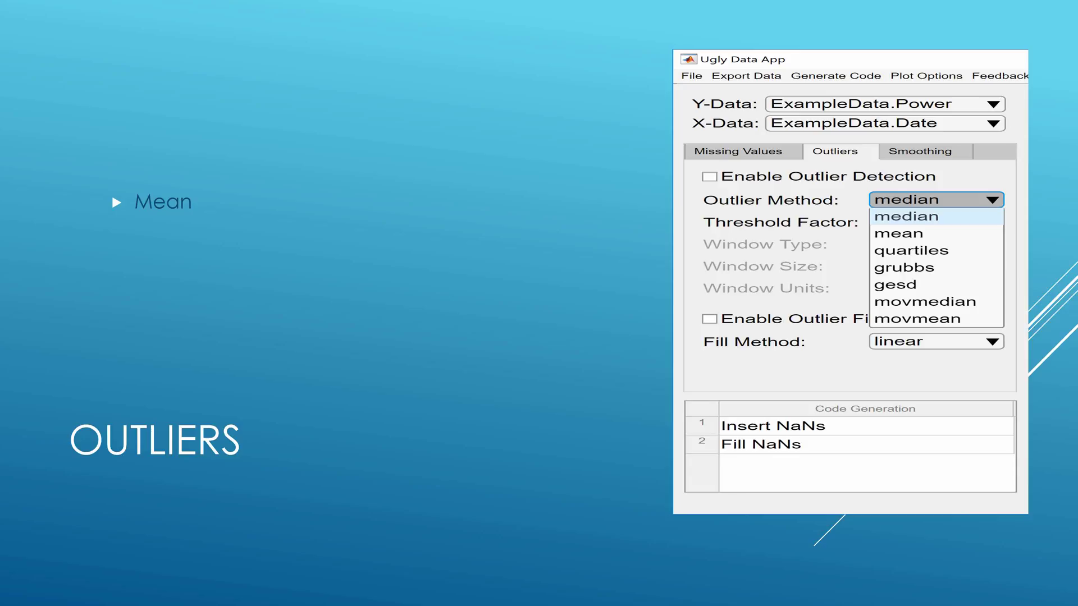
Step: Advance the slide show to Smoothing Data and bring the Ugly Data App back
key("Right")
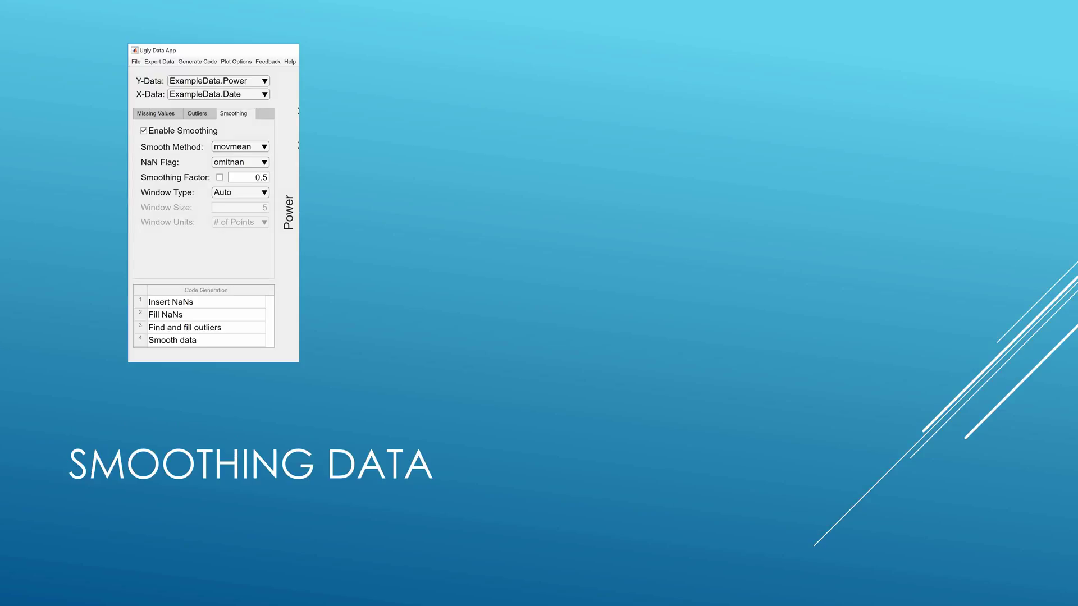
key("alt+Tab")
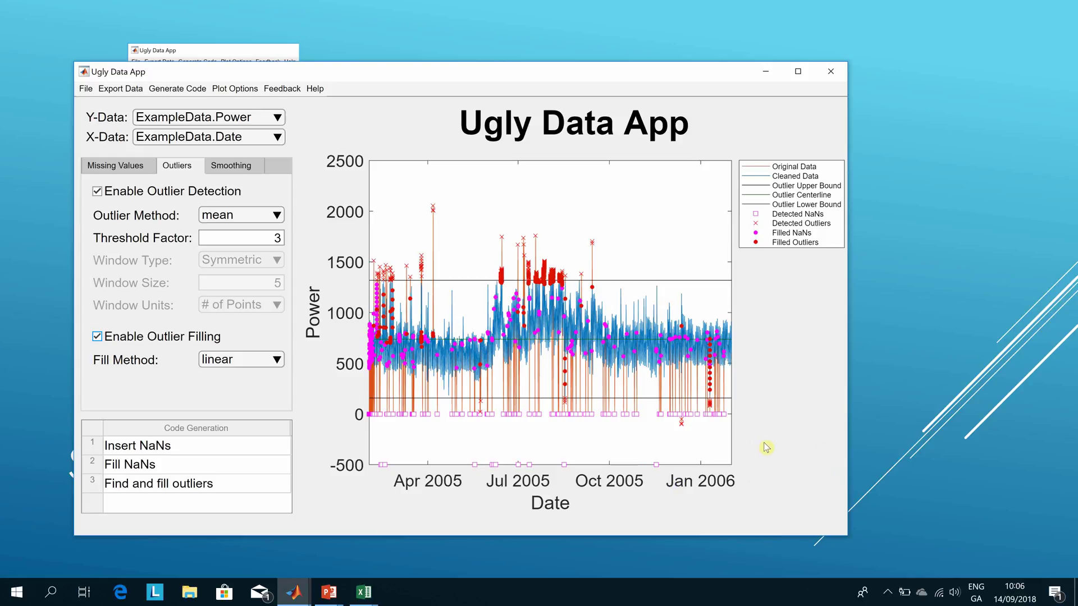
Step: Show the Smoothing settings and keep movmean as the smoothing method, with Auto window
left_click(451, 347)
key("alt+Tab")
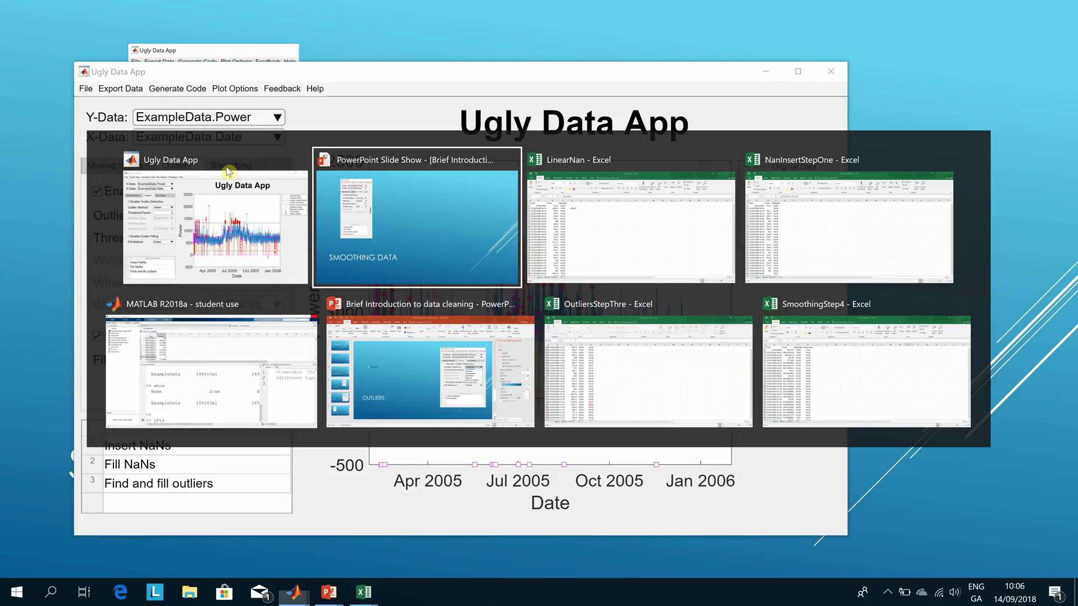
key("alt+Tab")
key("alt+Tab")
key("alt+Tab")
key("alt+Tab")
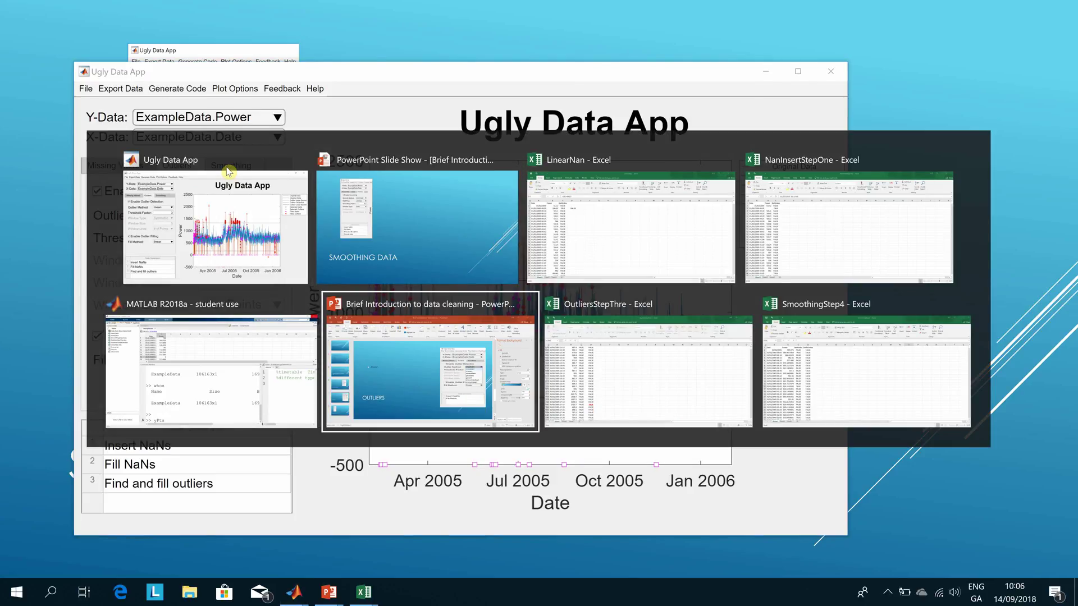
key("alt+Tab")
key("alt+Tab")
key("alt+Tab")
key("alt+Tab")
key("alt+Tab")
key("alt+Tab")
key("alt+Tab")
key("alt+Tab")
key("alt+Tab")
key("alt+Tab")
key("alt+Tab")
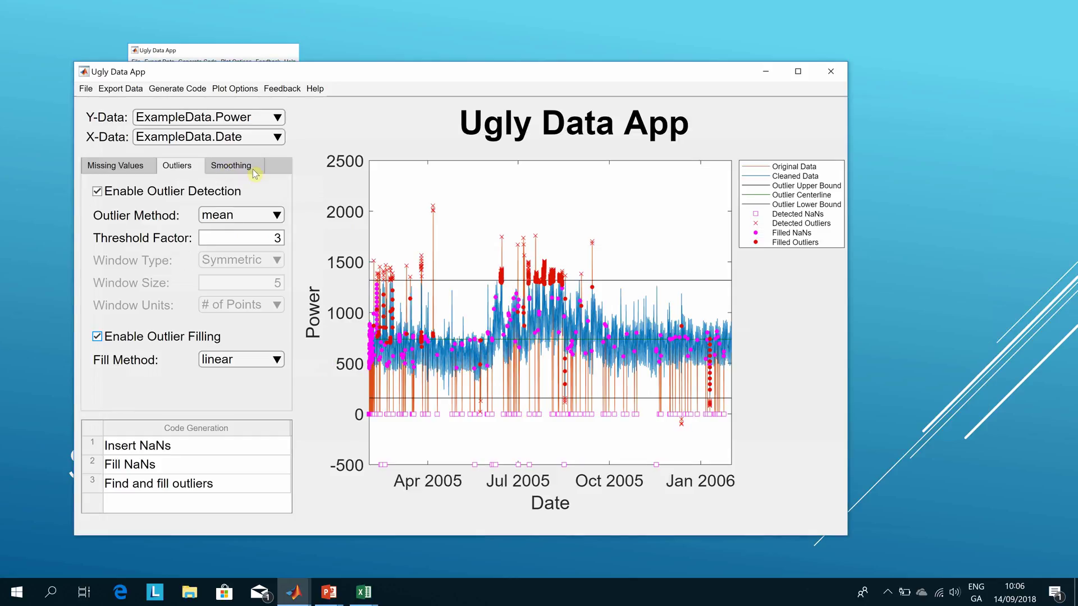
left_click(246, 169)
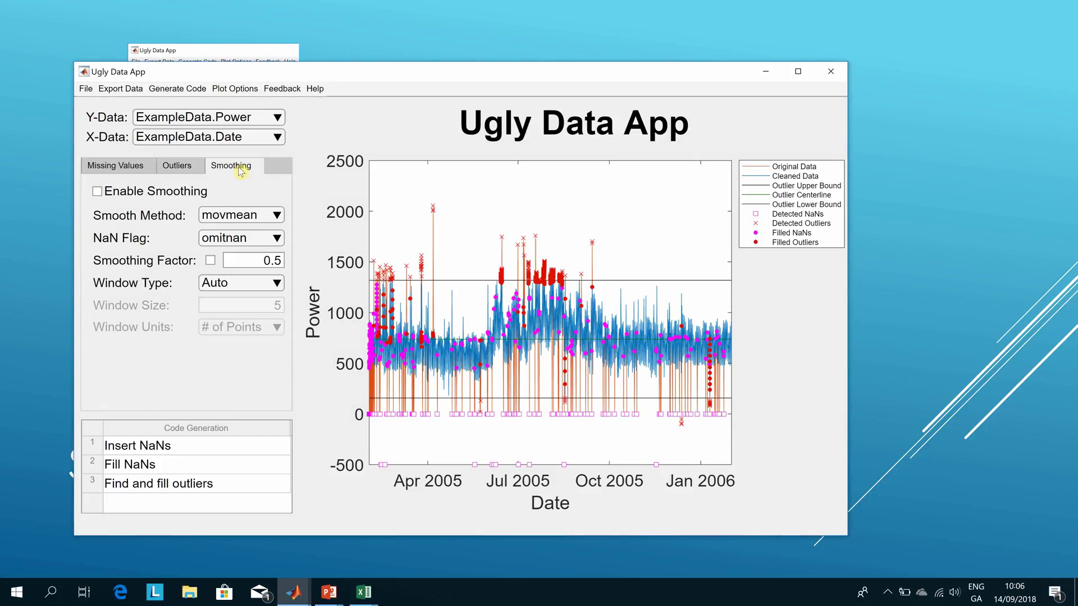
left_click(277, 216)
left_click(268, 237)
Step: Export the clean data to a new Excel file named CleanedUpData
left_click(188, 95)
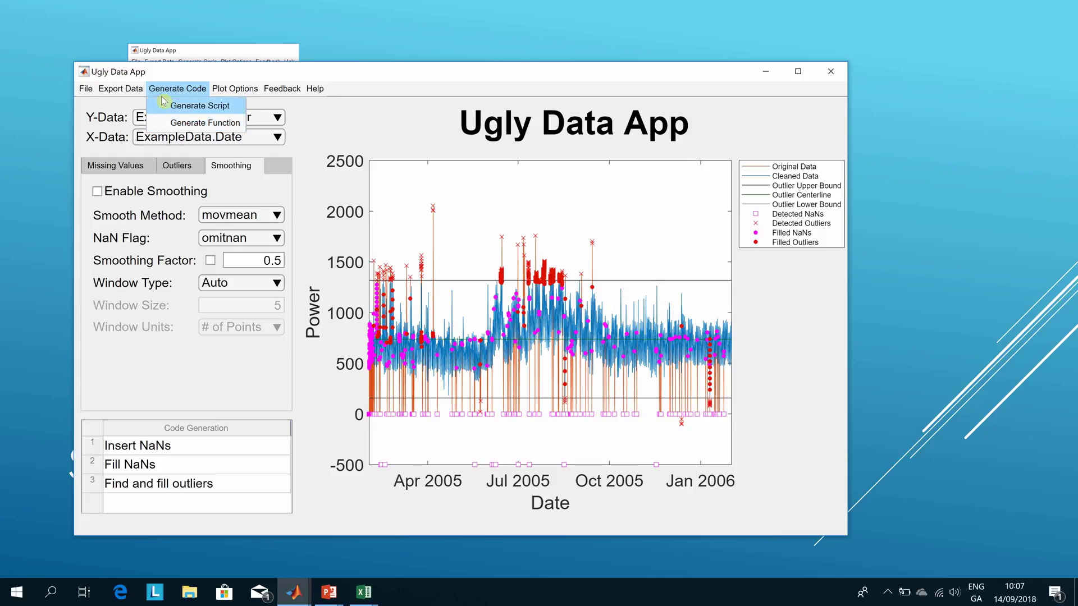
mouse_move(126, 89)
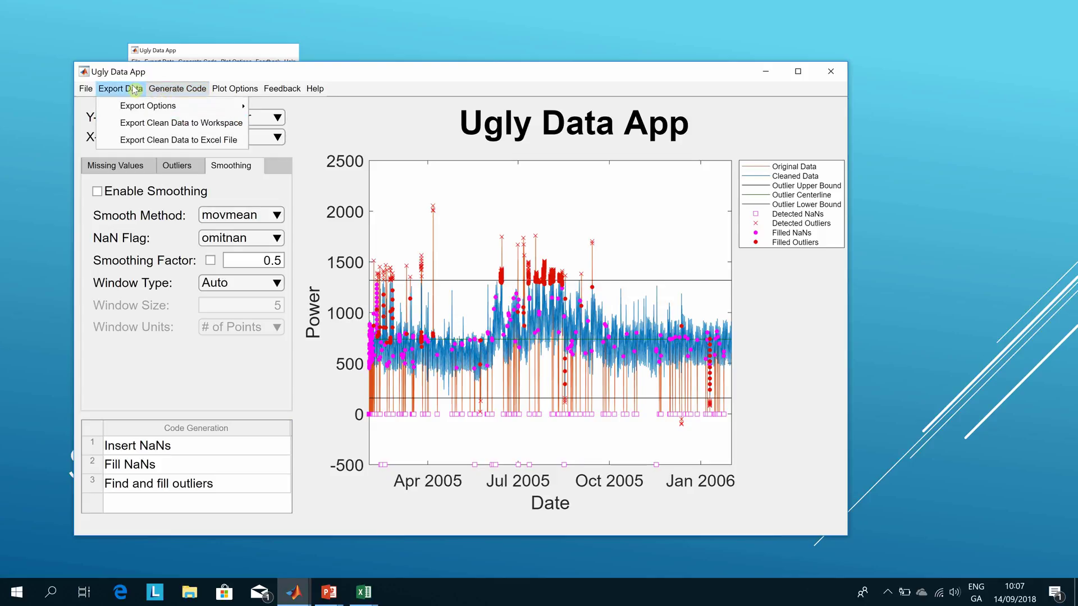
left_click(142, 140)
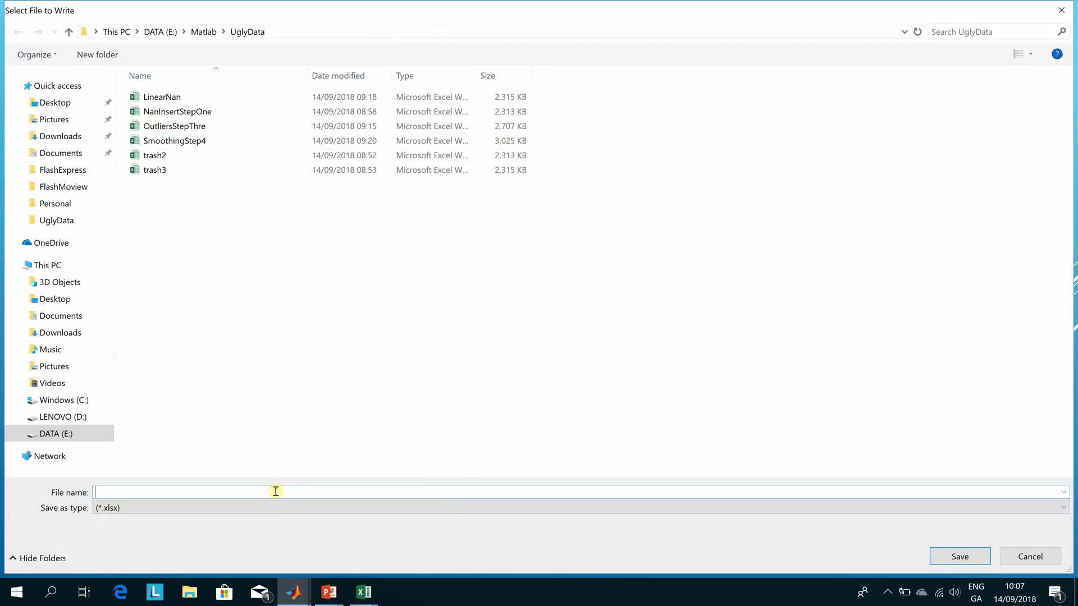
type("CleanedUpda")
key("BackSpace")
key("BackSpace")
key("BackSpace")
key("BackSpace")
type("Data")
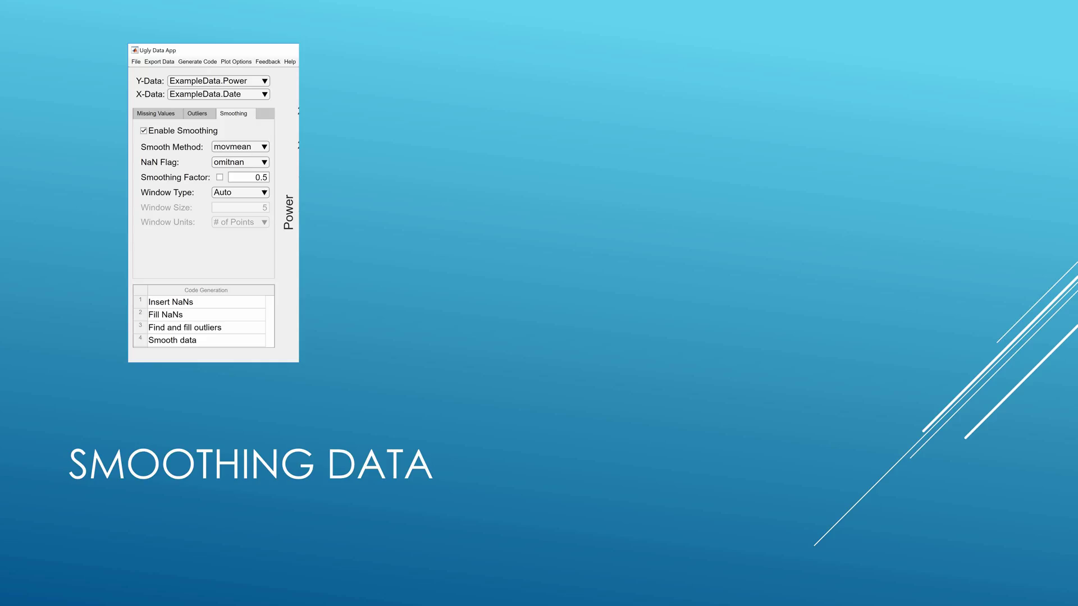
key("alt+Tab")
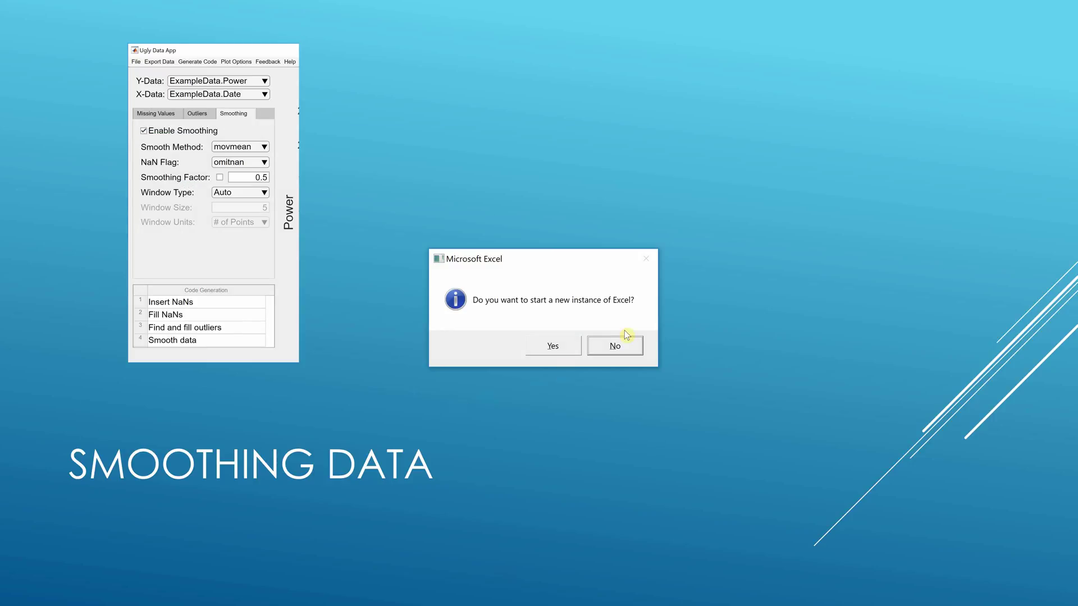
Step: Decline a new Excel instance and inspect the Power and NaNIndex columns of CleanedUpData
left_click(616, 344)
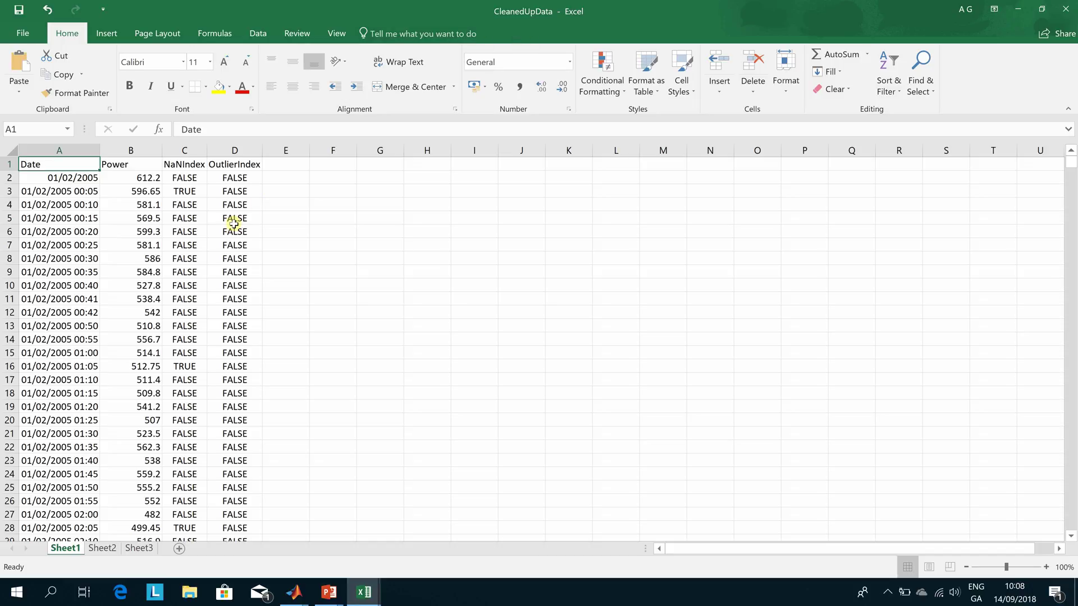
key("Down")
key("Down")
key("Right")
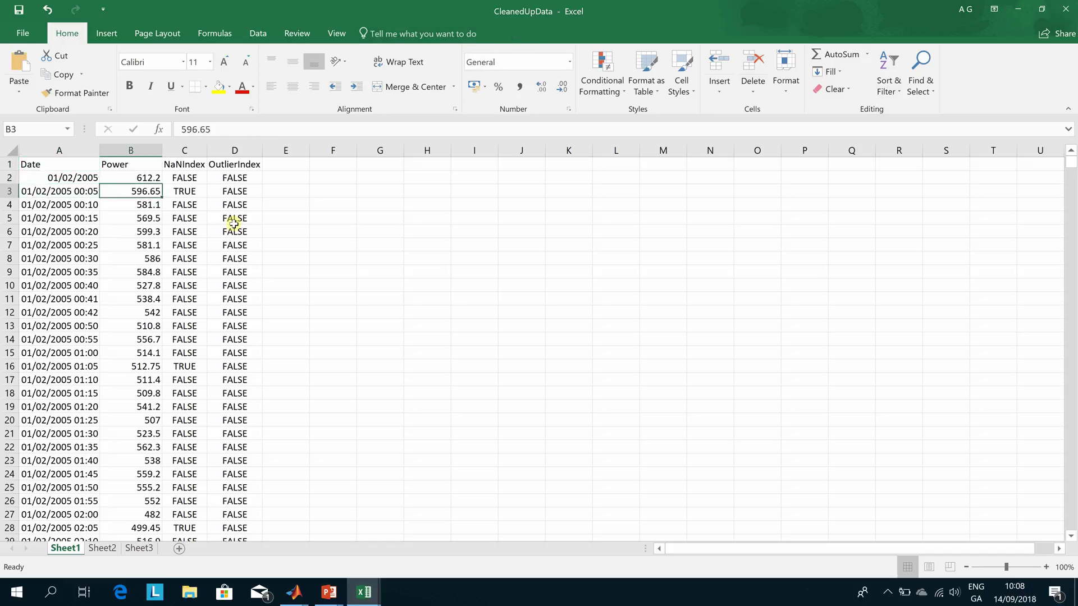
key("Down")
key("Down")
key("Down")
key("Down")
key("Down")
key("Down")
key("Down")
key("Down")
key("Down")
key("Down")
key("Down")
key("Down")
key("Down")
key("Down")
key("Down")
key("Down")
key("Down")
key("Down")
key("Down")
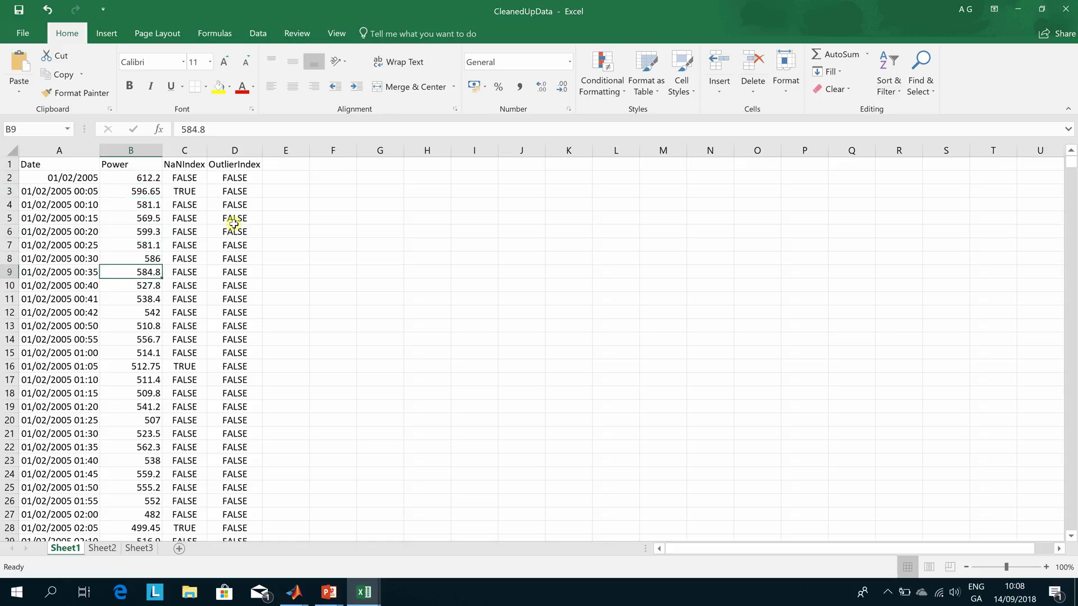
key("Down")
key("Down")
key("Down")
key("Down")
key("Down")
key("Down")
key("Down")
key("Down")
key("Down")
key("Down")
key("Down")
key("Down")
key("Down")
key("Down")
key("Down")
key("Down")
key("Down")
key("Down")
key("Down")
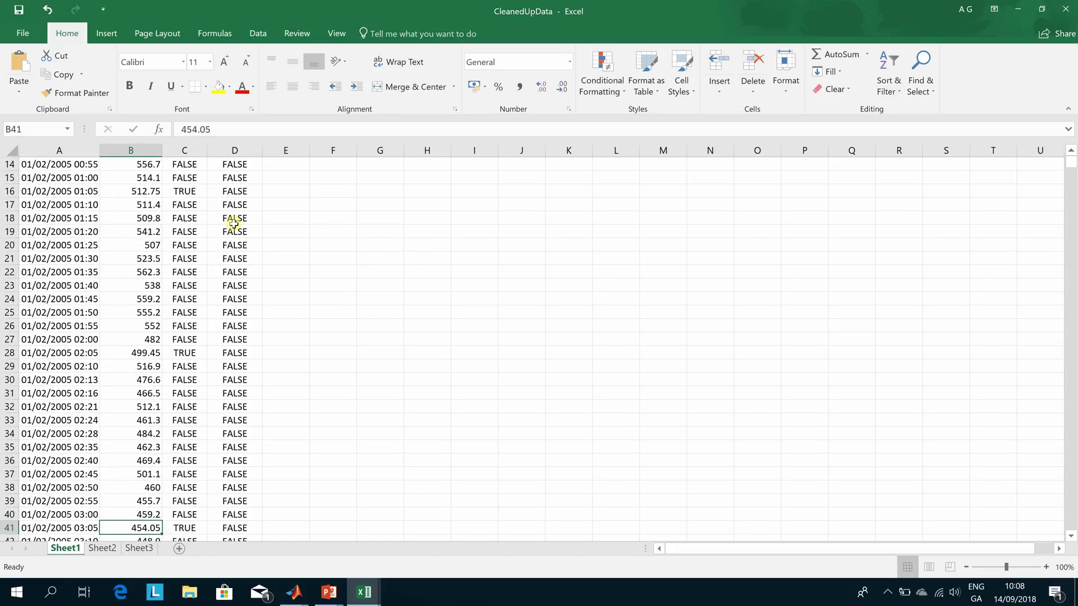
key("Up")
key("Up")
key("Up")
key("Up")
key("Up")
key("Up")
key("Up")
key("Up")
key("Up")
key("Up")
key("Up")
key("Up")
key("Up")
key("Up")
key("Up")
key("Up")
key("Up")
key("Up")
key("Up")
key("Up")
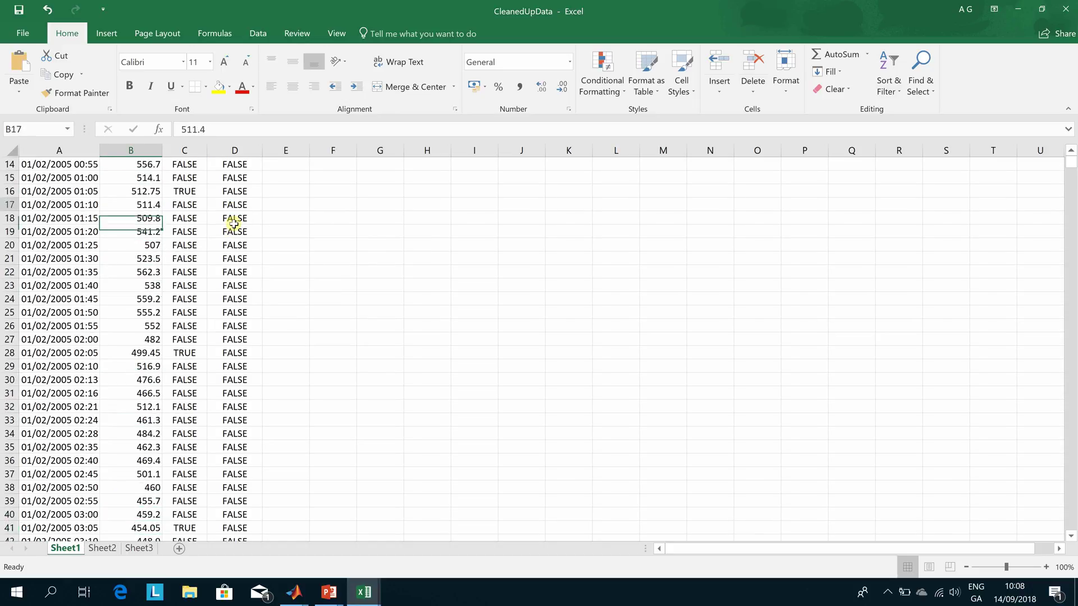
key("Up")
key("Up")
key("Right")
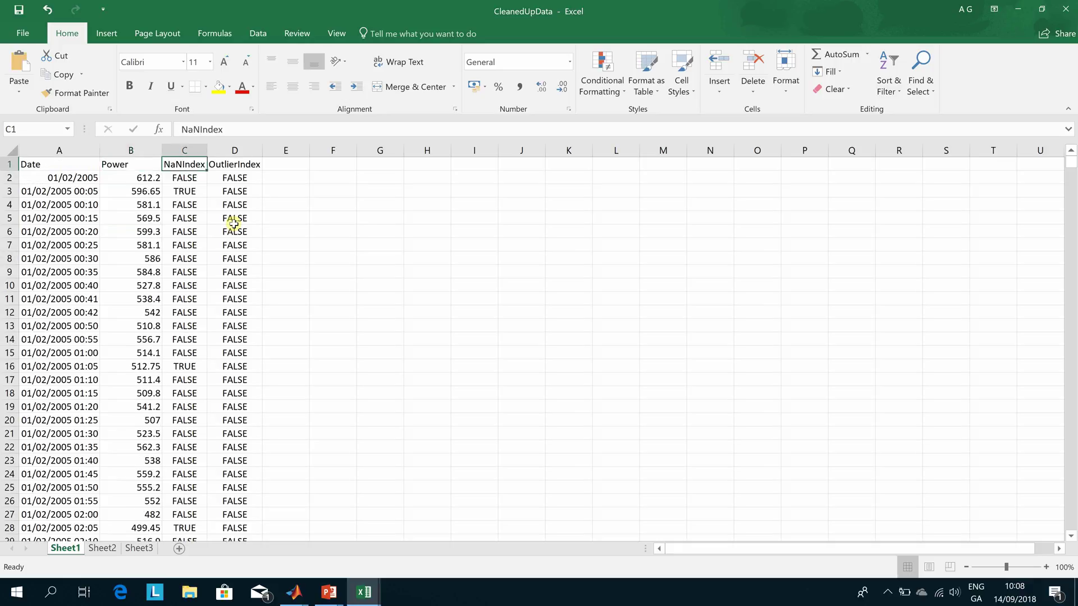
key("Down")
key("Down")
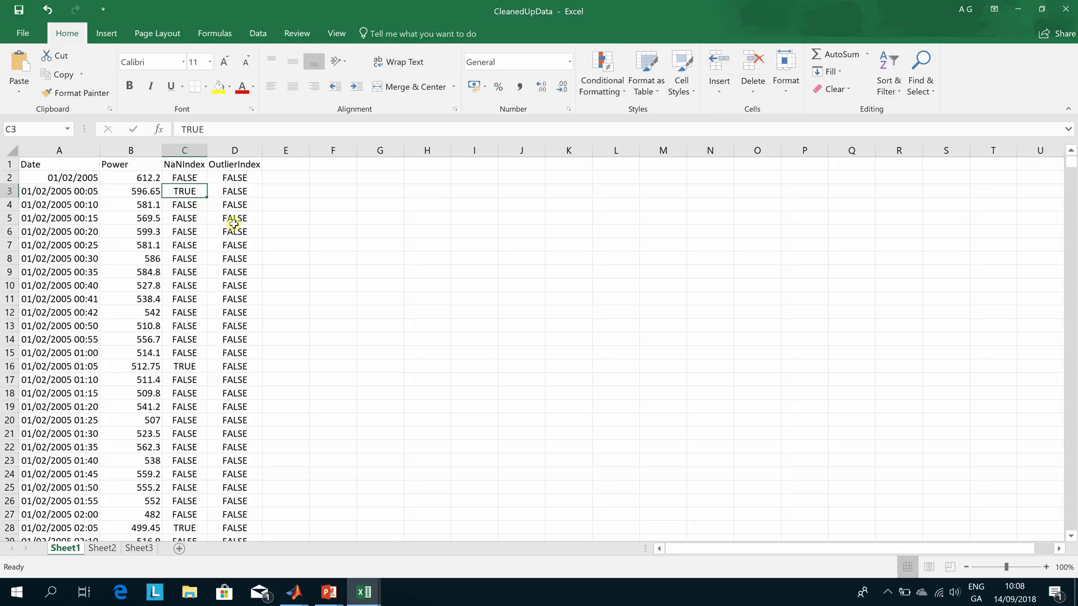
Step: Browse down the OutlierIndex column past row 1300
key("Right")
key("Down")
key("Down")
key("Down")
key("Down")
key("Down")
key("Down")
key("Down")
key("Down")
key("Down")
key("Down")
key("Down")
key("Down")
key("Down")
key("Down")
key("Down")
key("Down")
key("Down")
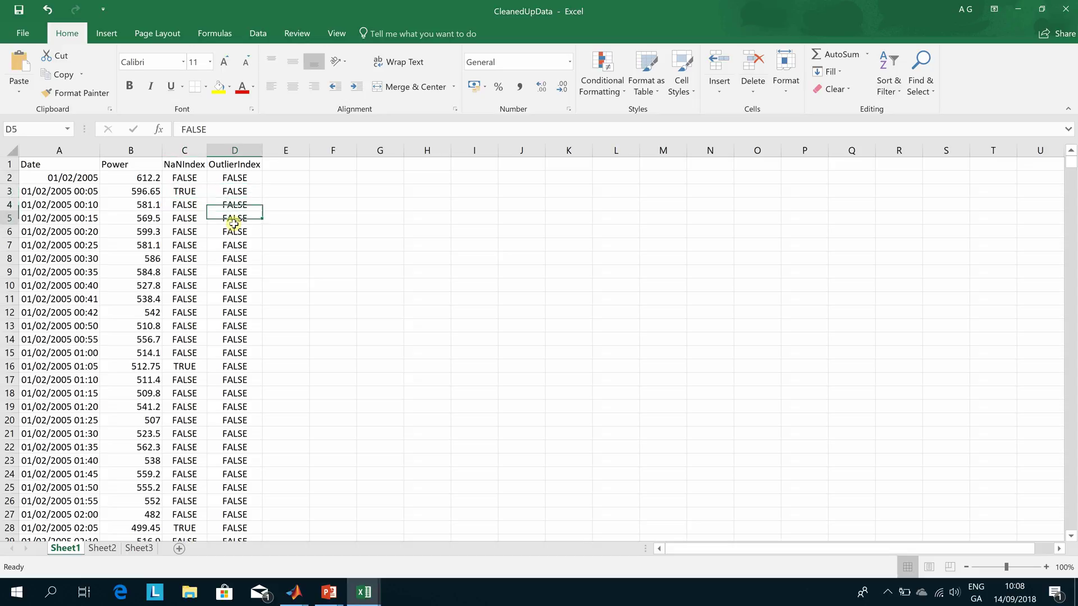
key("Down")
key("Down")
key("Down")
key("Down")
key("Down")
key("Down")
key("Down")
key("Down")
key("Down")
key("Down")
key("Down")
key("Down")
key("Down")
key("Down")
key("Down")
key("Down")
key("Down")
key("Down")
key("Down")
key("Down")
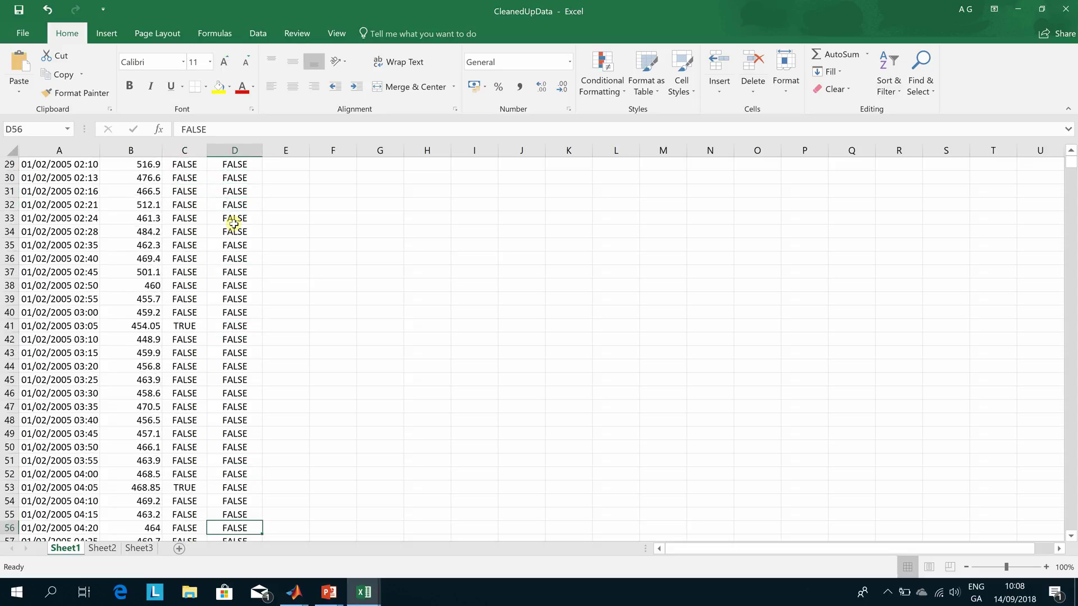
key("Down")
key("Down")
key("Down")
key("Down")
key("Down")
key("Down")
key("Down")
key("Down")
key("Down")
key("Down")
key("Down")
key("Down")
key("Down")
key("Down")
key("Down")
key("Down")
key("Down")
key("Down")
key("Down")
key("Down")
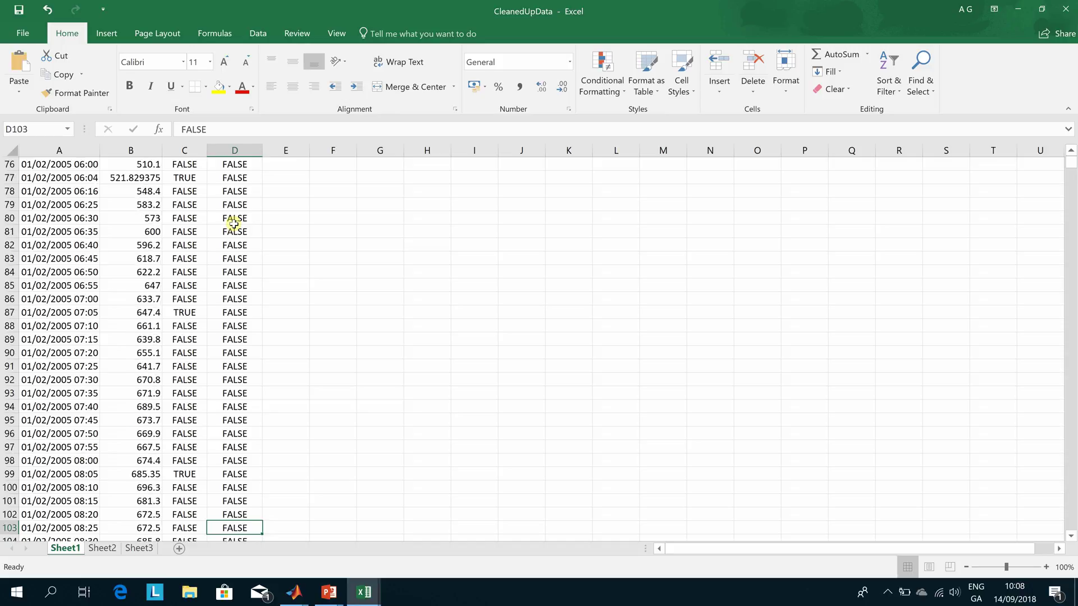
key("Down")
key("Down")
key("Down")
key("Down")
key("Down")
key("Down")
key("Down")
key("Down")
key("Down")
key("Down")
key("Down")
key("Down")
key("Down")
key("Down")
key("Down")
key("Down")
key("Down")
key("Down")
key("Down")
key("Down")
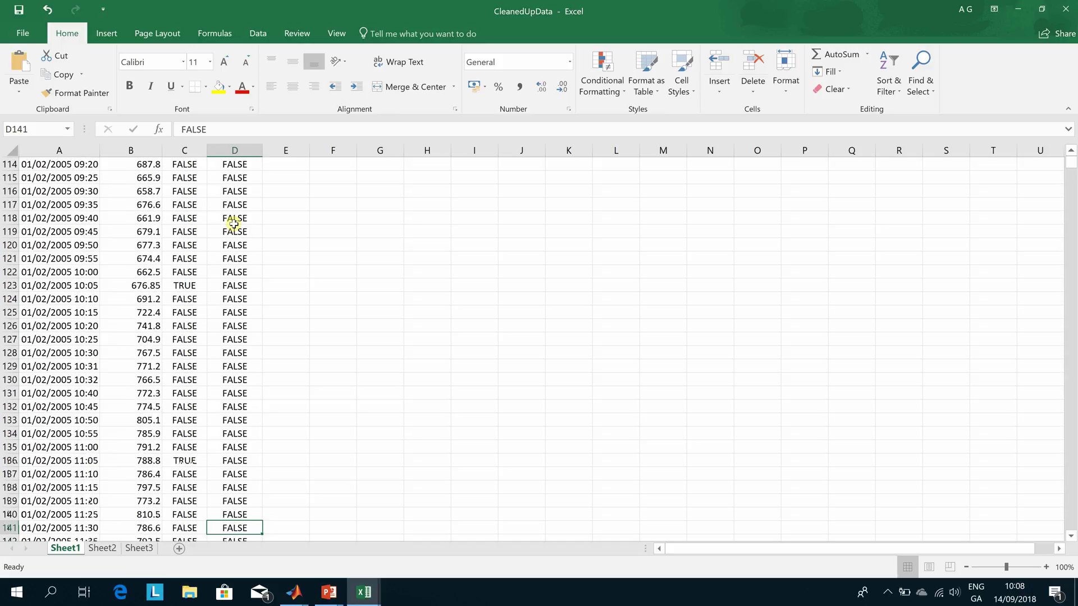
key("Down")
key("Down")
key("Down")
key("Down")
key("Down")
key("Down")
key("Down")
key("Down")
key("Down")
key("Down")
key("Down")
key("Down")
key("Down")
key("Down")
key("Down")
key("Down")
key("Down")
key("Down")
key("Down")
key("Down")
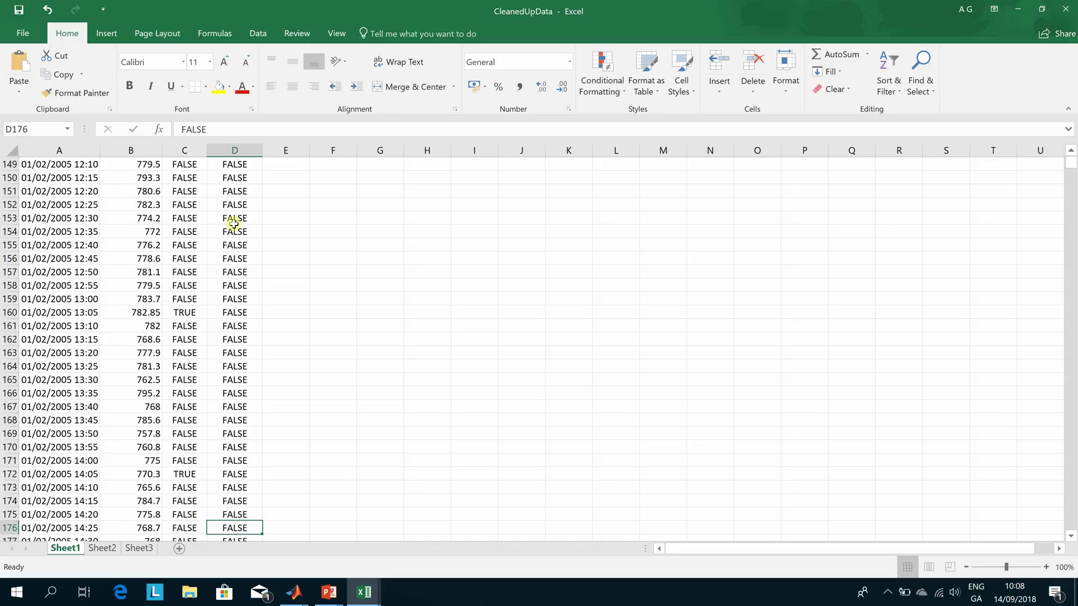
key("Down")
key("Down")
key("Down")
key("Down")
key("Down")
key("Down")
key("Down")
key("Down")
key("Down")
key("Down")
key("Down")
key("Down")
key("Down")
key("Down")
key("Down")
key("Down")
key("Down")
key("Down")
key("Down")
key("Down")
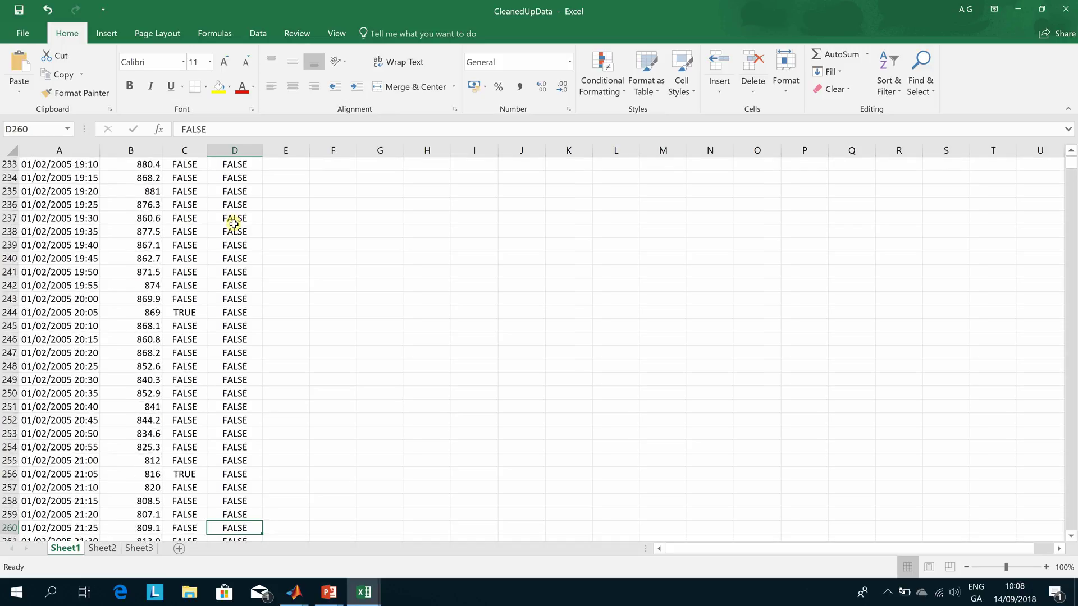
key("Down")
key("Down")
key("Down")
key("Down")
key("Down")
key("Down")
key("Down")
key("Down")
key("Down")
key("Down")
key("Down")
key("Down")
key("Down")
key("Down")
key("Down")
key("Down")
key("Down")
key("Down")
key("Down")
key("Down")
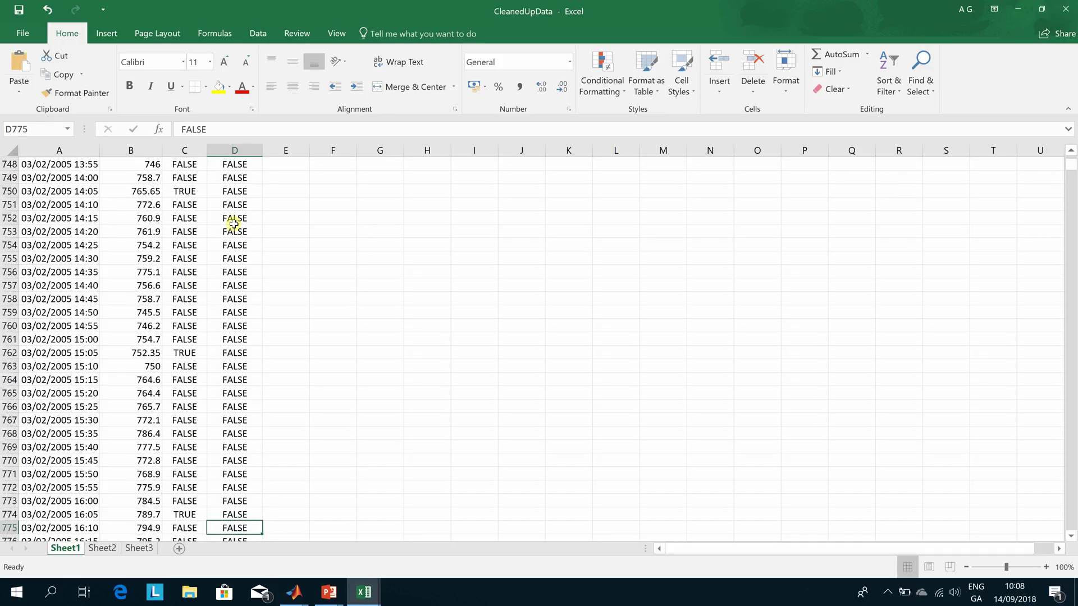
key("Down")
key("Down")
key("Down")
key("Down")
key("Down")
key("Down")
key("Down")
key("Down")
key("Down")
key("Down")
key("Down")
key("Down")
key("Down")
key("Down")
key("Down")
key("Down")
key("Down")
key("Down")
key("Down")
key("Down")
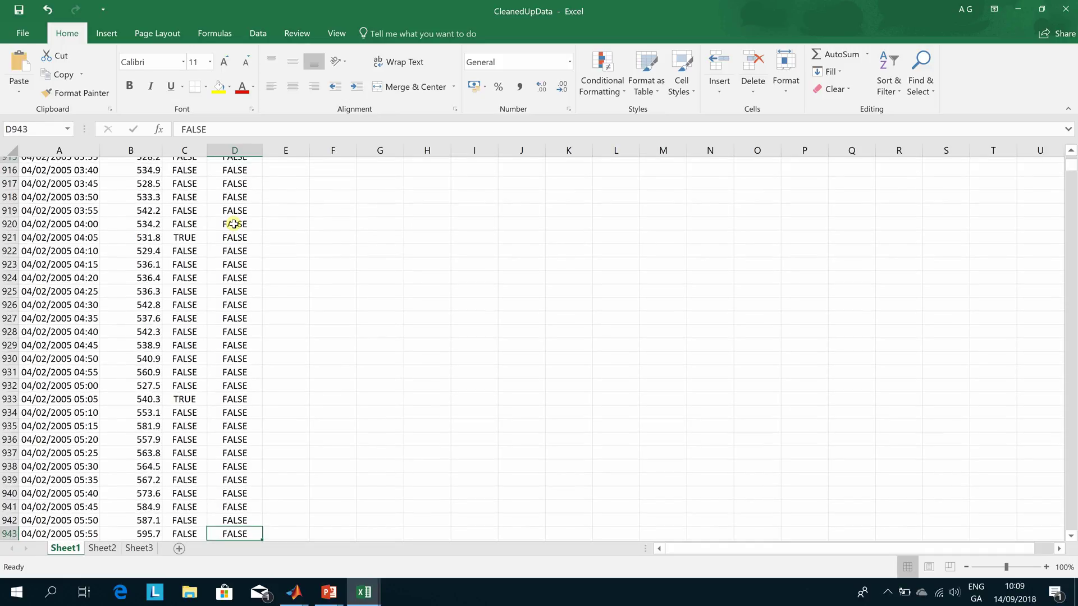
key("Down")
key("Down")
key("Down")
key("Down")
key("Down")
key("Down")
key("Down")
key("Down")
key("Down")
key("Down")
key("Down")
key("Down")
key("Down")
key("Down")
key("Down")
key("Down")
key("Down")
key("Down")
key("Down")
key("Down")
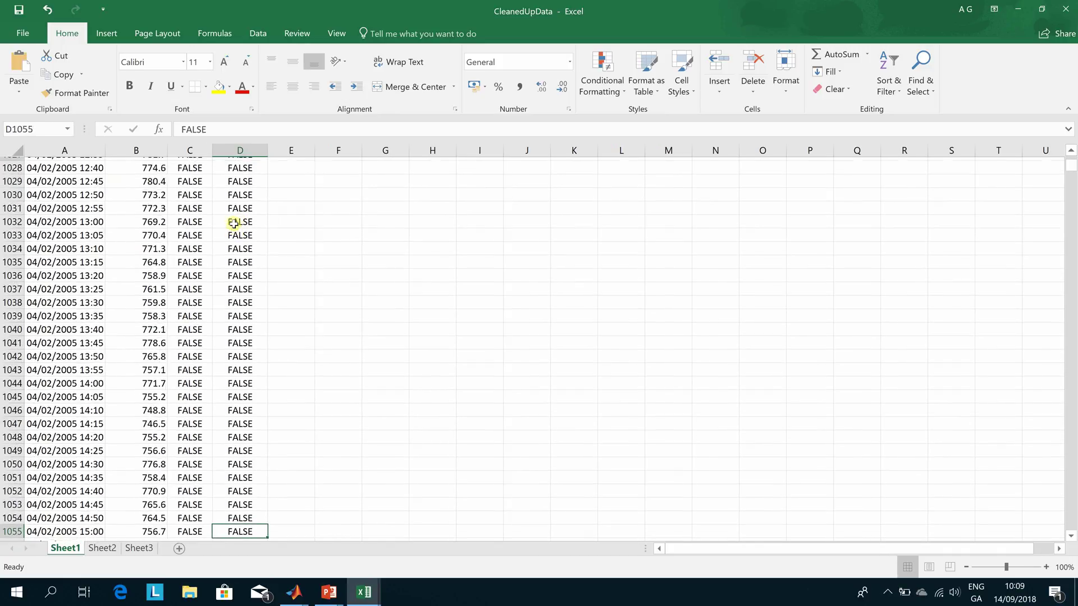
key("Down")
key("Down")
key("Down")
key("Down")
key("Down")
key("Down")
key("Down")
key("Down")
key("Down")
key("Down")
key("Down")
key("Down")
key("Down")
key("Down")
key("Down")
key("Down")
key("Down")
key("Down")
key("Down")
key("Down")
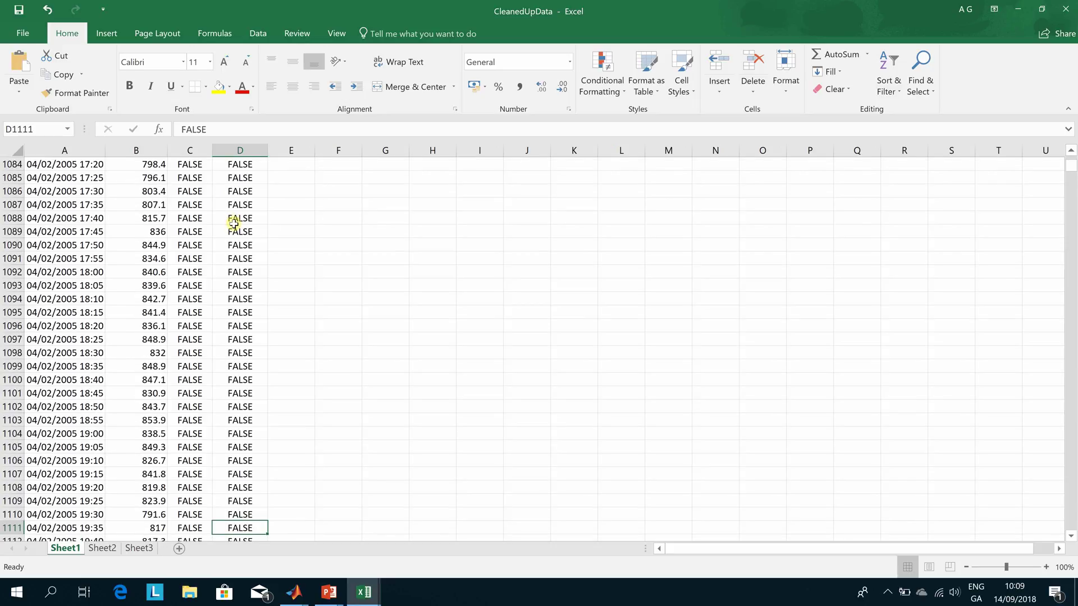
key("Down")
key("Down")
key("Down")
key("Down")
key("Down")
key("Down")
key("Down")
key("Down")
key("Down")
key("Down")
key("Down")
key("Down")
key("Down")
key("Down")
key("Down")
key("Down")
key("Down")
key("Down")
key("Down")
key("Down")
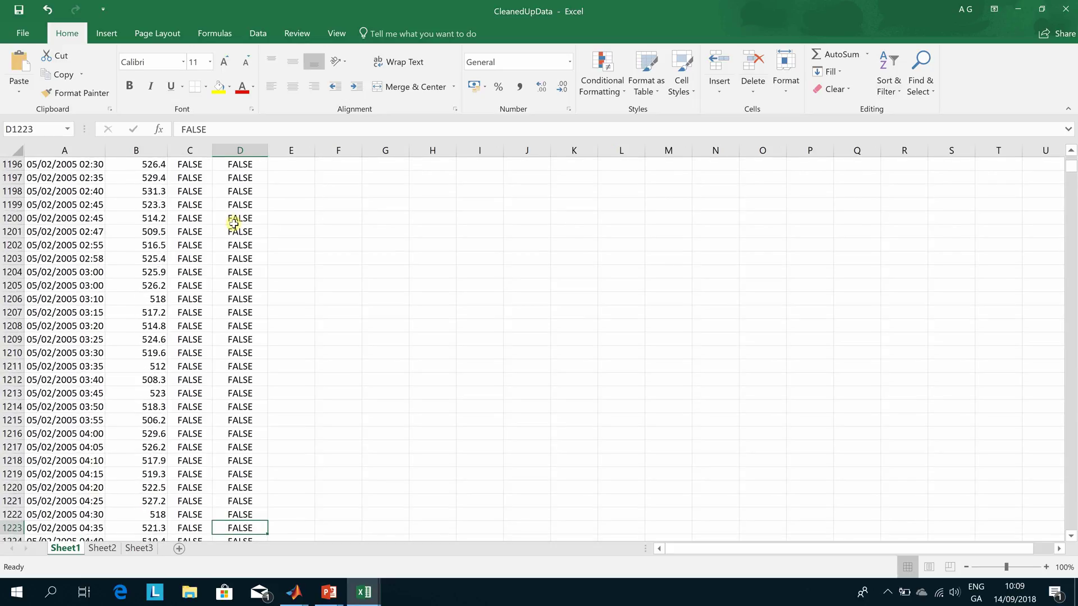
key("Down")
key("Down")
key("Down")
key("Down")
key("Down")
key("Down")
key("Down")
key("Down")
key("Down")
key("Down")
key("Down")
key("Down")
key("Down")
key("Down")
key("Down")
key("Down")
key("Down")
key("Down")
key("Down")
key("Down")
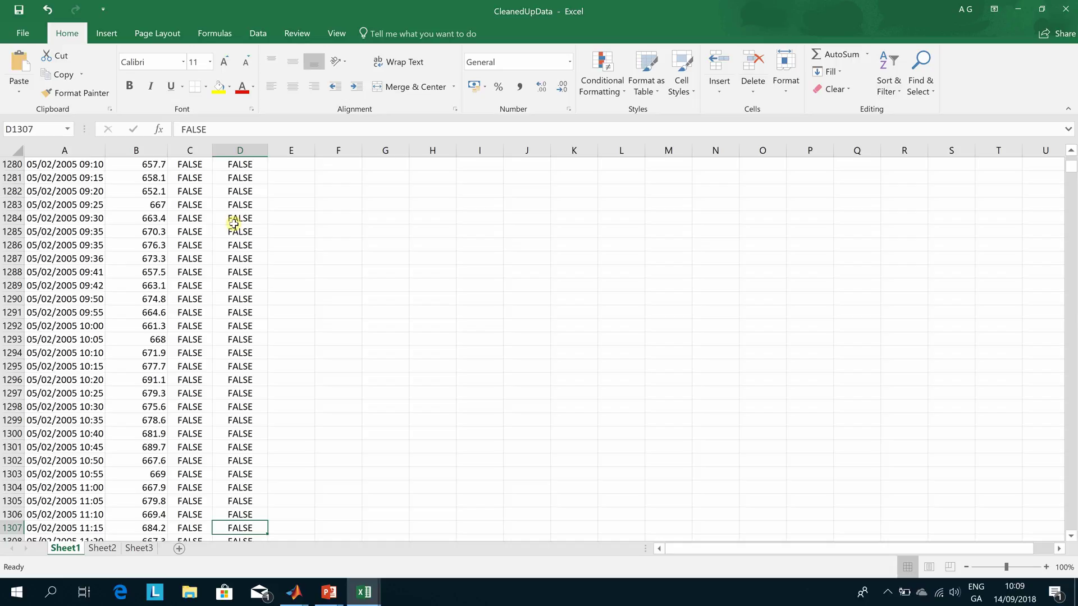
key("alt+Tab")
key("alt+Tab")
key("alt+Tab")
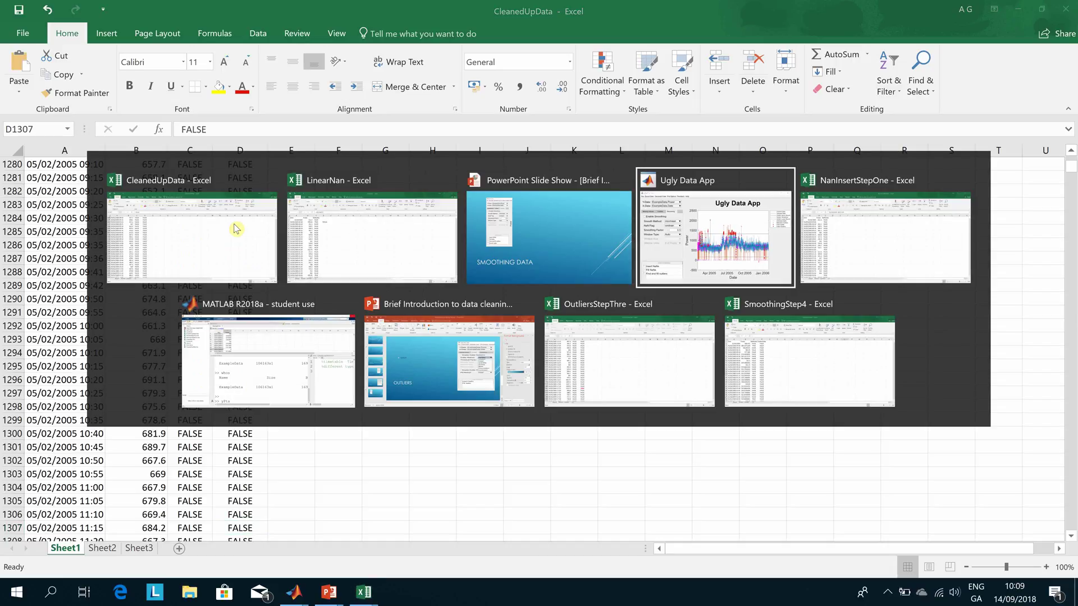
Step: Check OutliersStepThre, then verify CleanedUpData row 1381 is flagged TRUE with Power 871.2
key("alt+Tab")
key("alt+Tab")
key("alt+Tab")
key("alt+Tab")
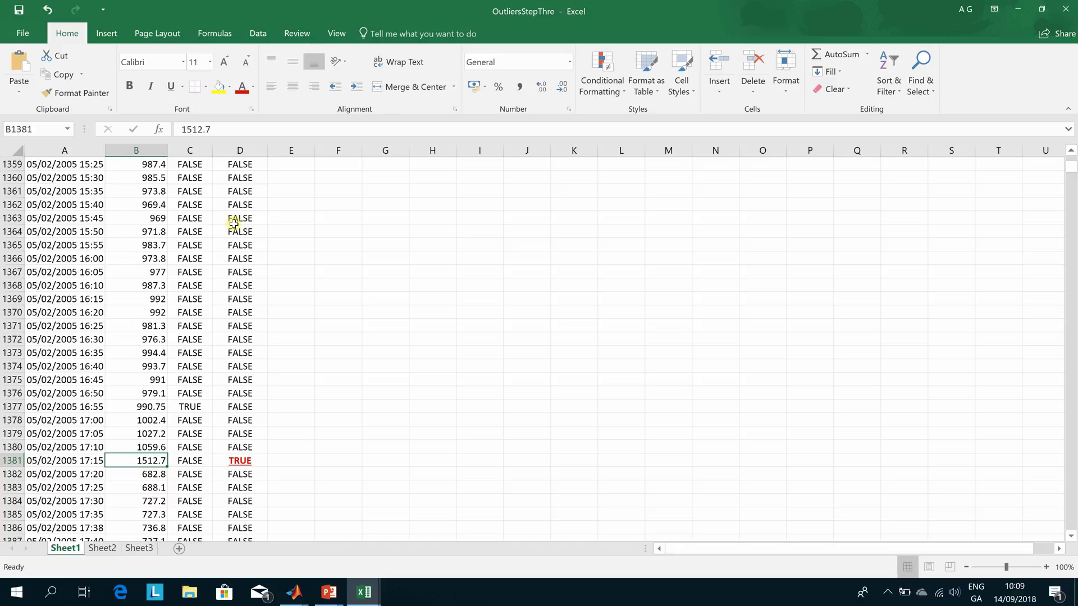
key("alt+Tab")
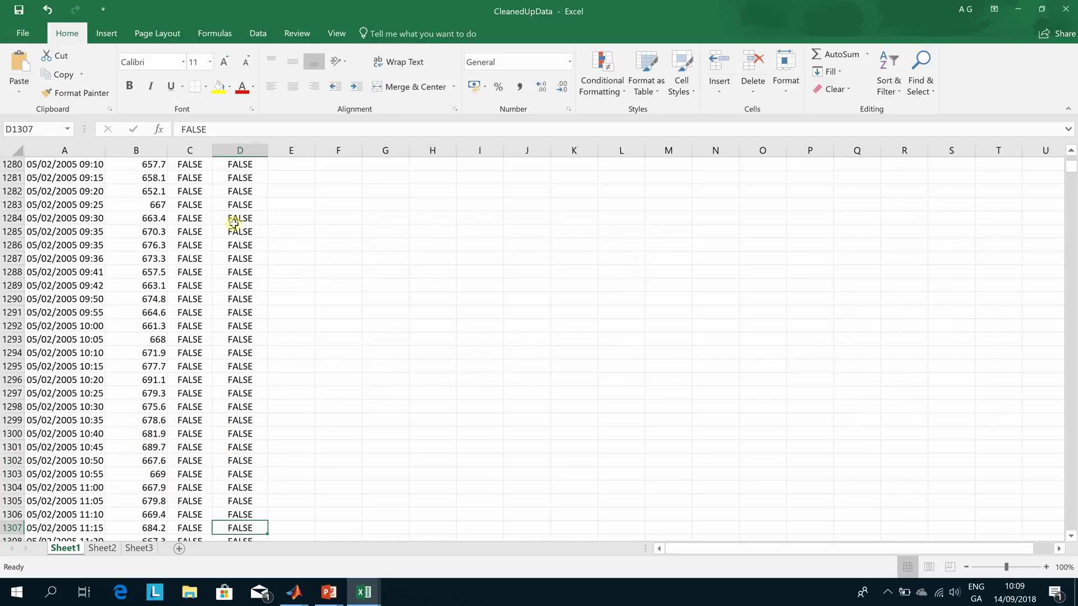
key("Page_Down")
key("Page_Down")
key("Page_Down")
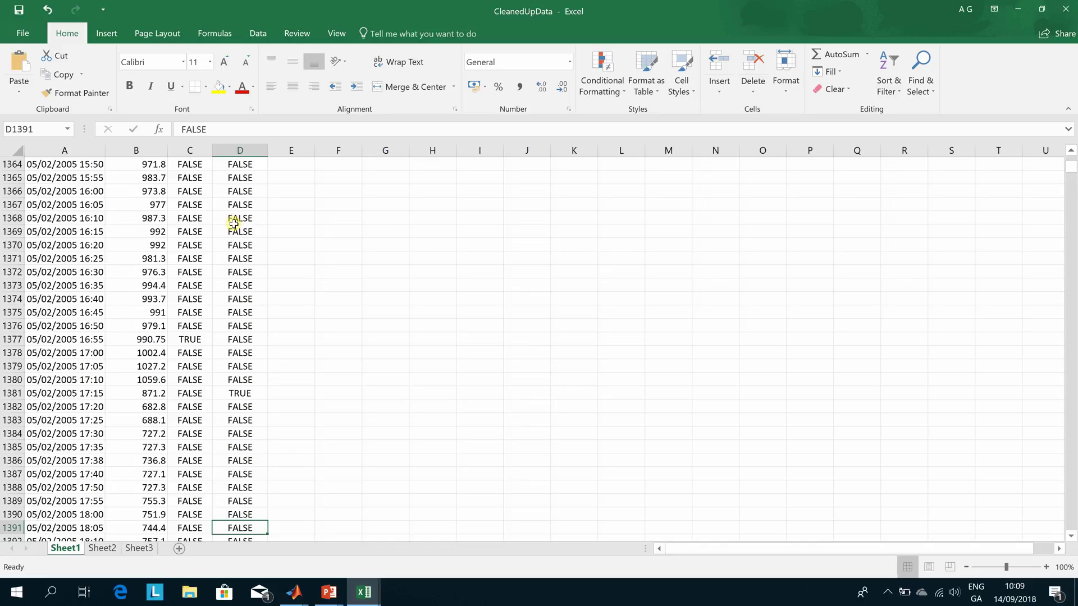
key("Up")
key("Up")
key("Up")
key("Up")
key("Up")
key("Up")
key("Up")
key("Up")
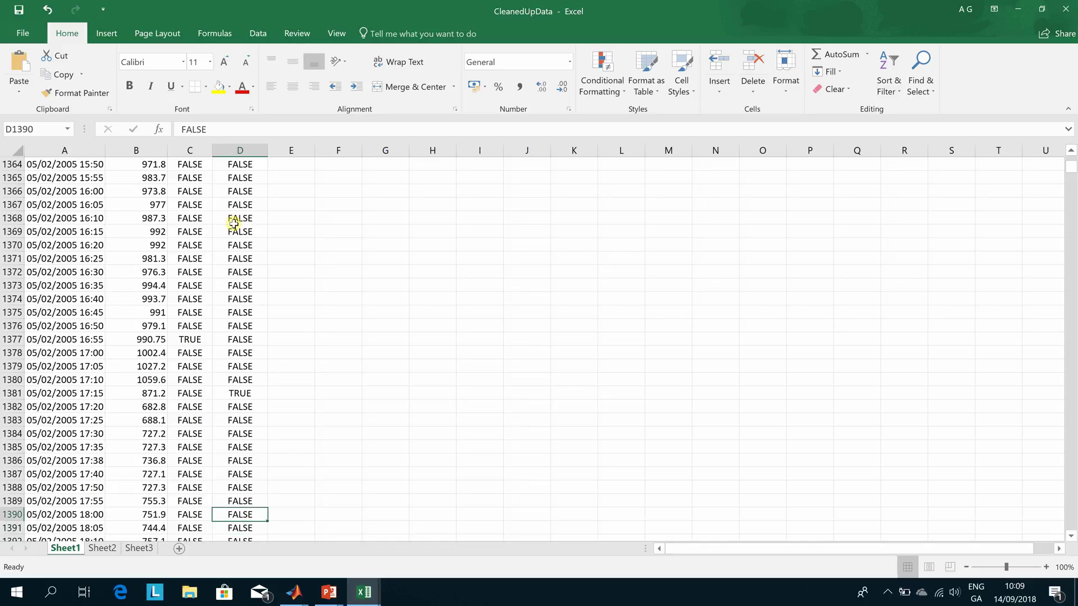
key("Up")
key("Up")
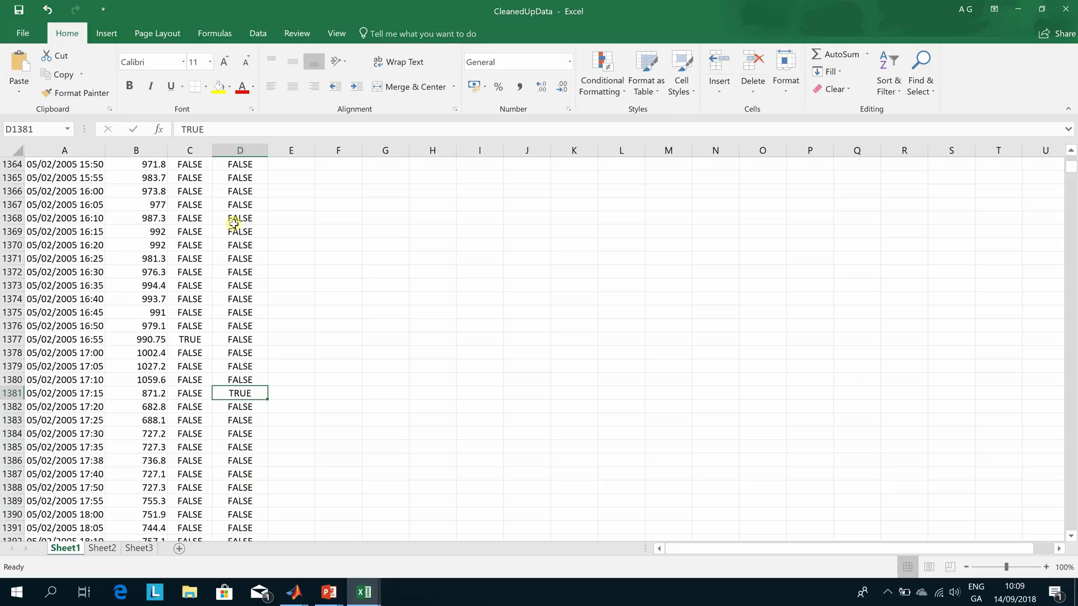
key("Left")
key("Left")
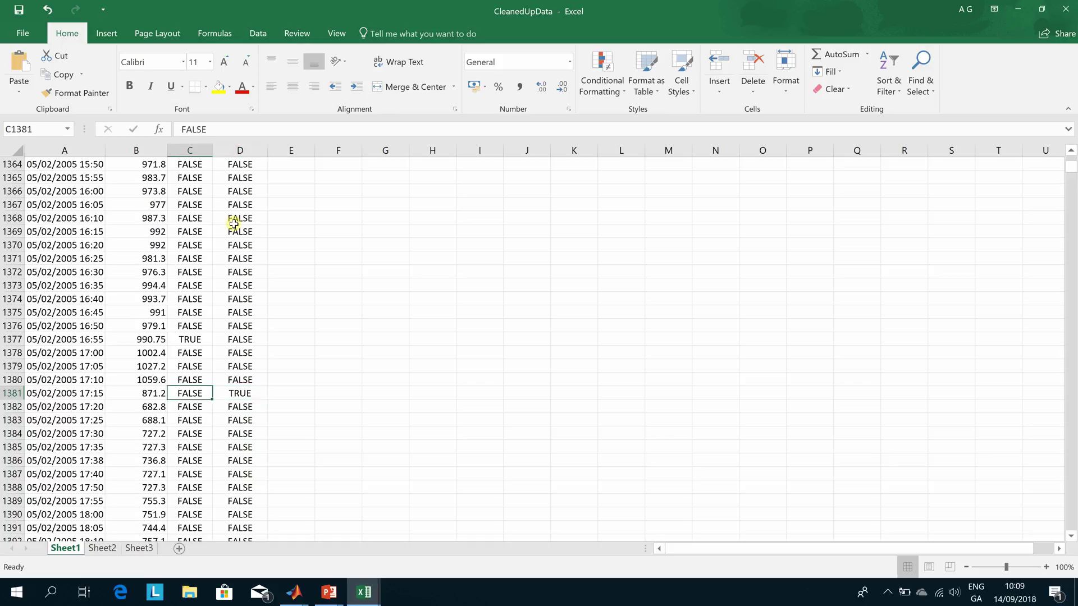
key("Right")
key("Right")
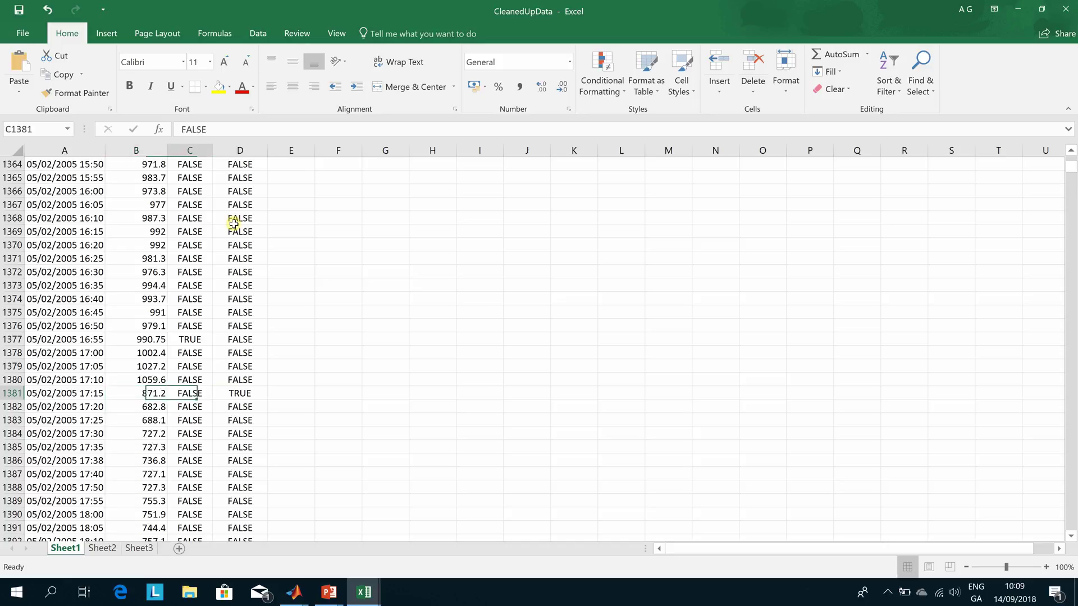